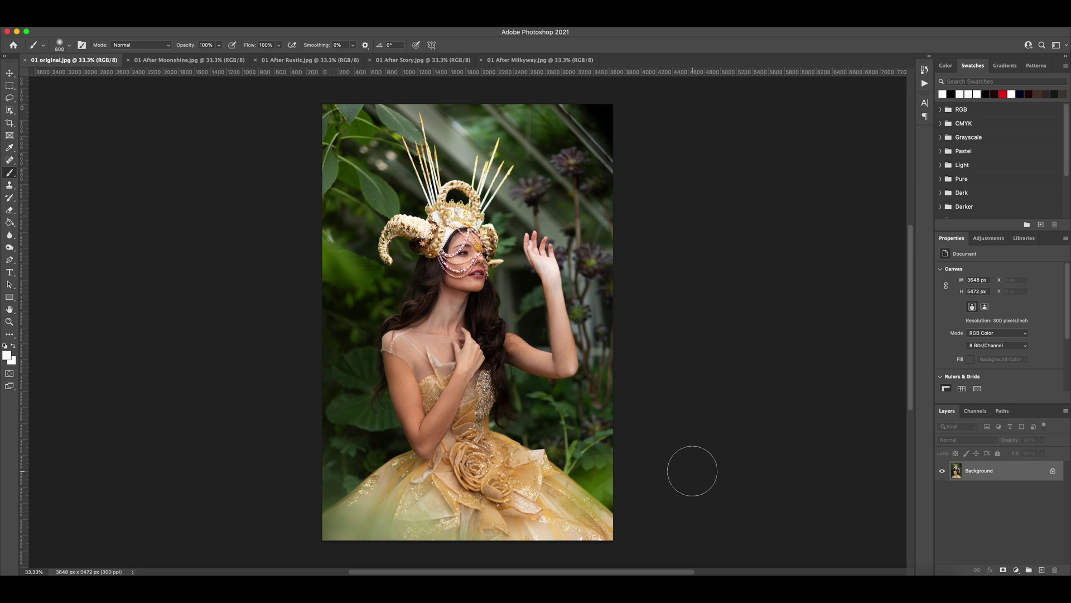
Preview the Moonshine, Rustic, Story and Milkyway versions, then return to the original photo
click(189, 63)
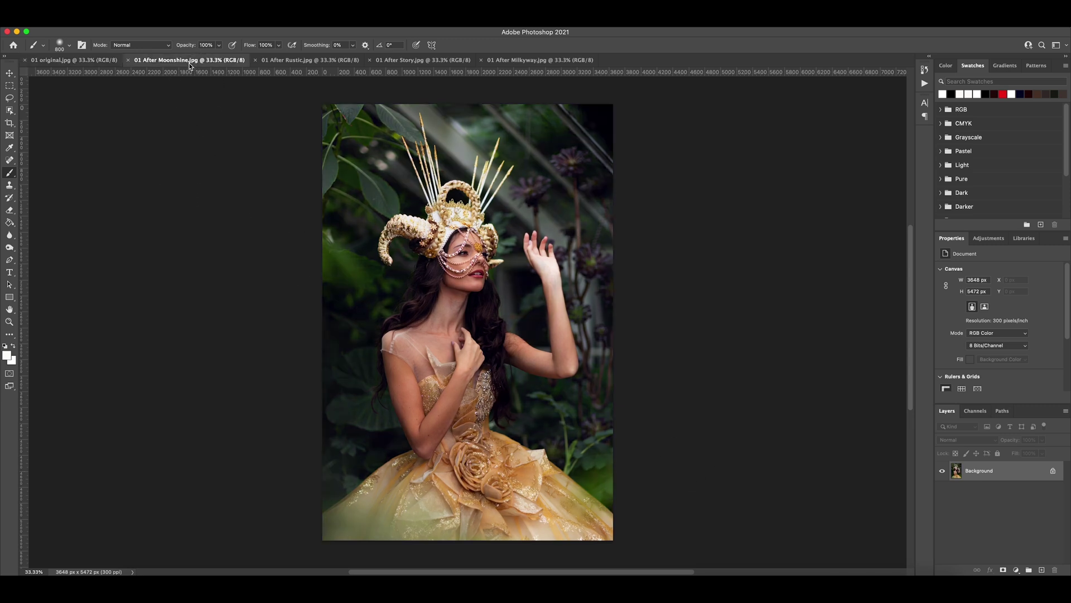
click(294, 63)
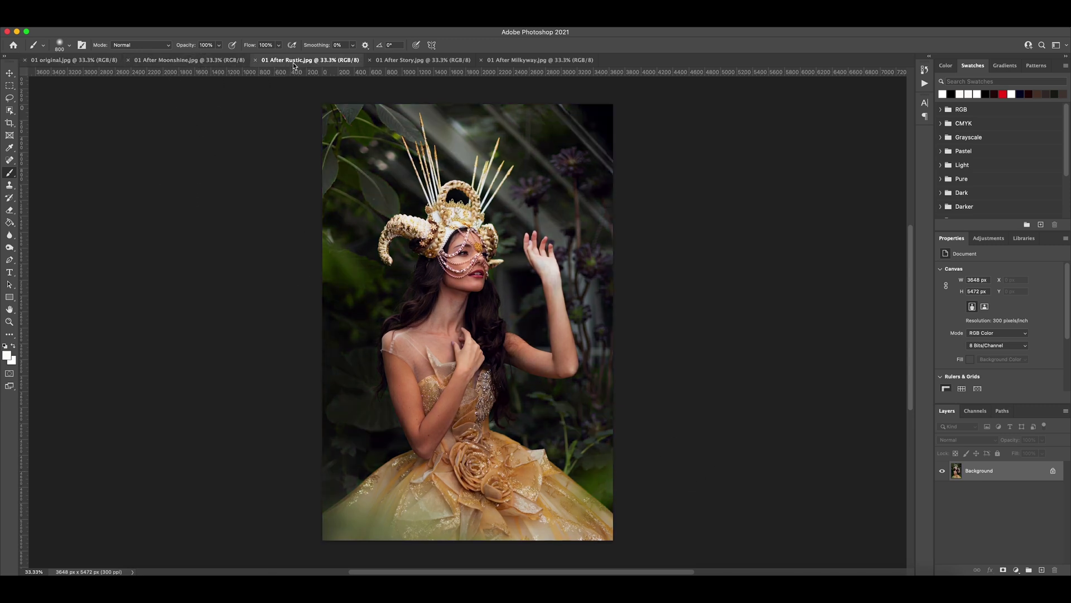
click(421, 61)
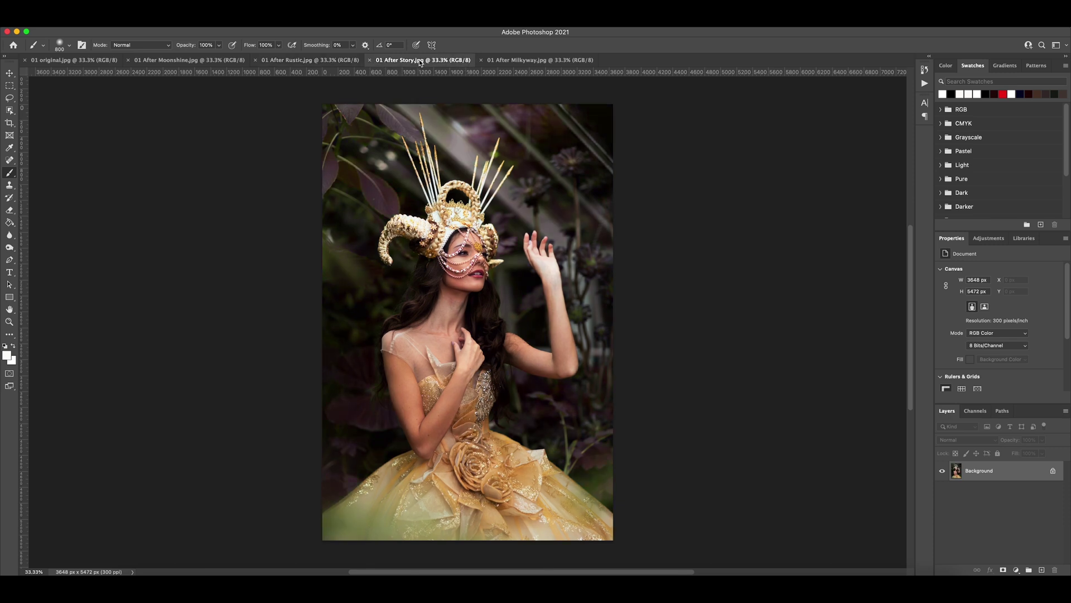
click(531, 61)
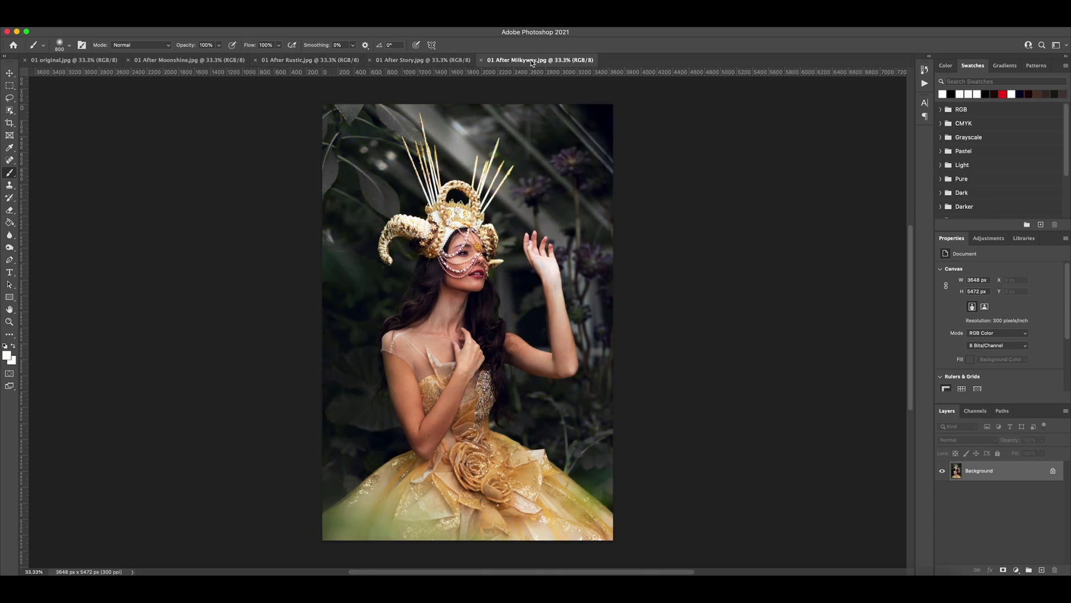
click(70, 62)
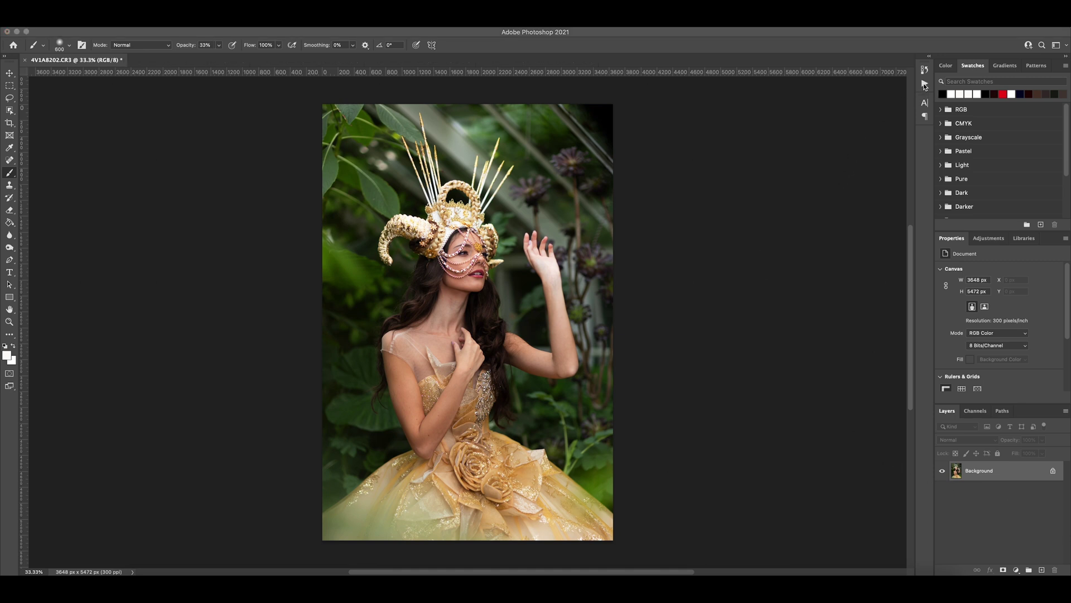
From the Actions panel menu, start loading the Storytime Photoshop Actions.atn file
click(925, 84)
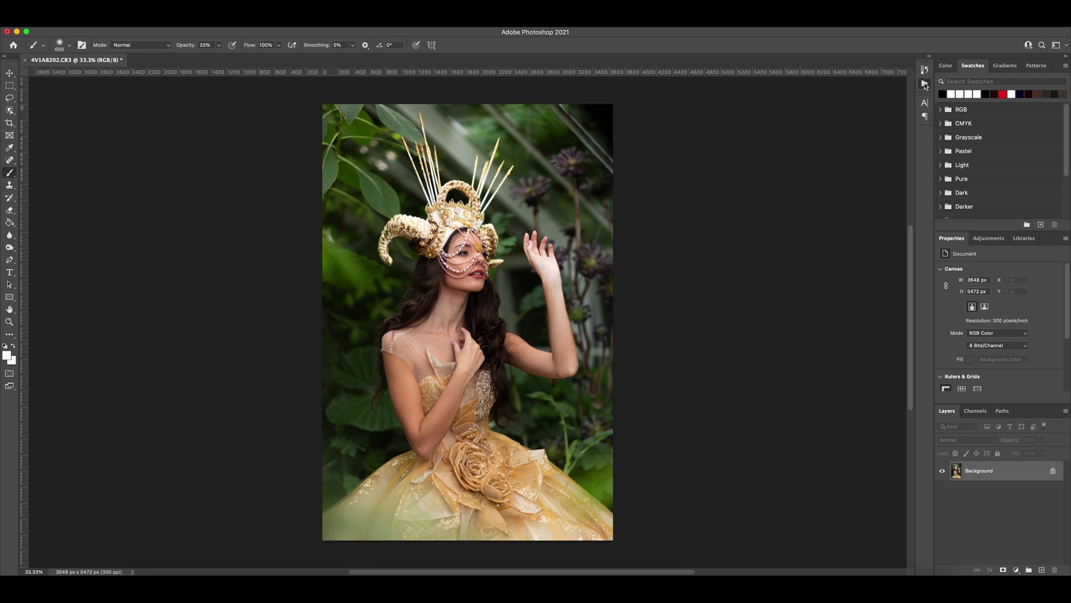
click(925, 85)
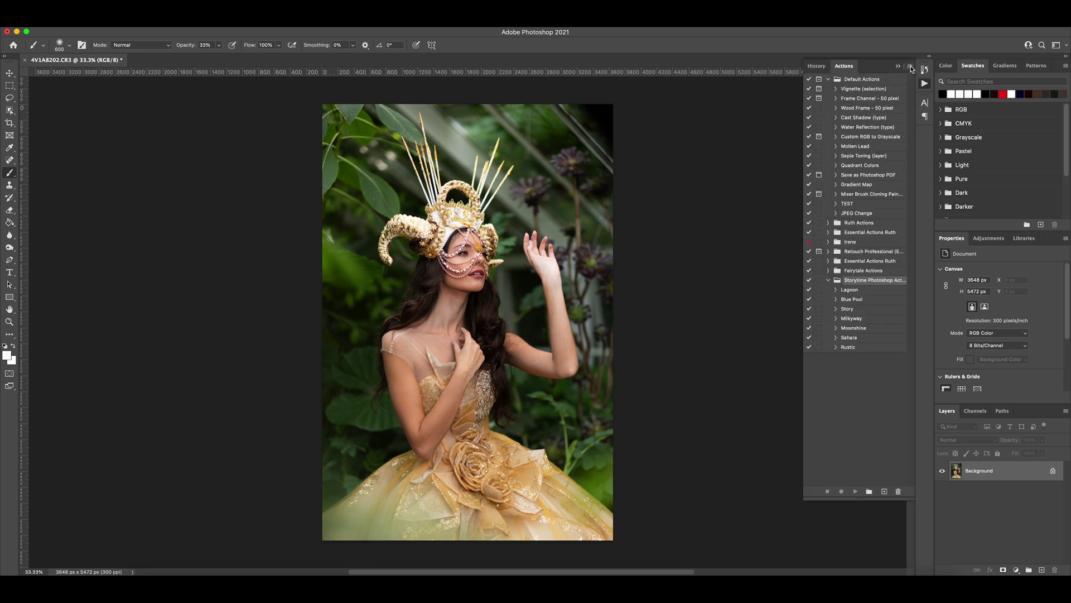
click(911, 67)
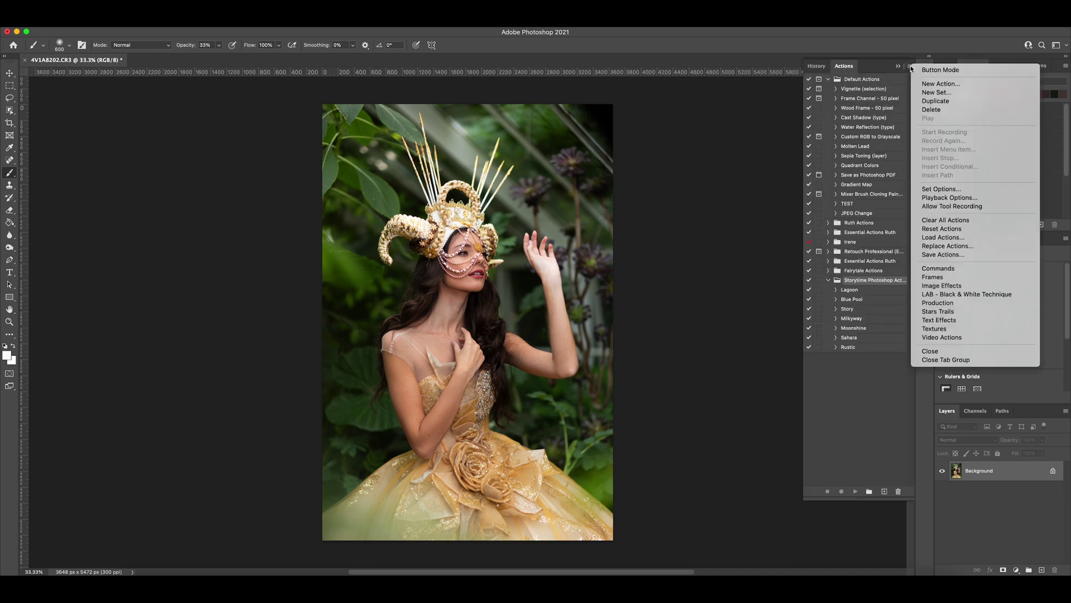
click(922, 239)
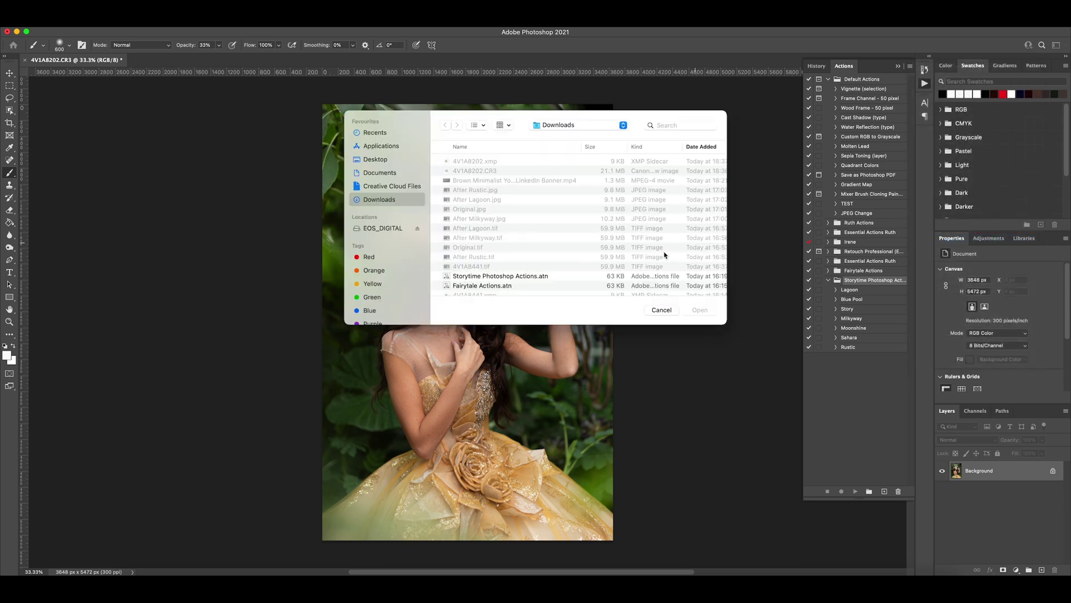
click(543, 276)
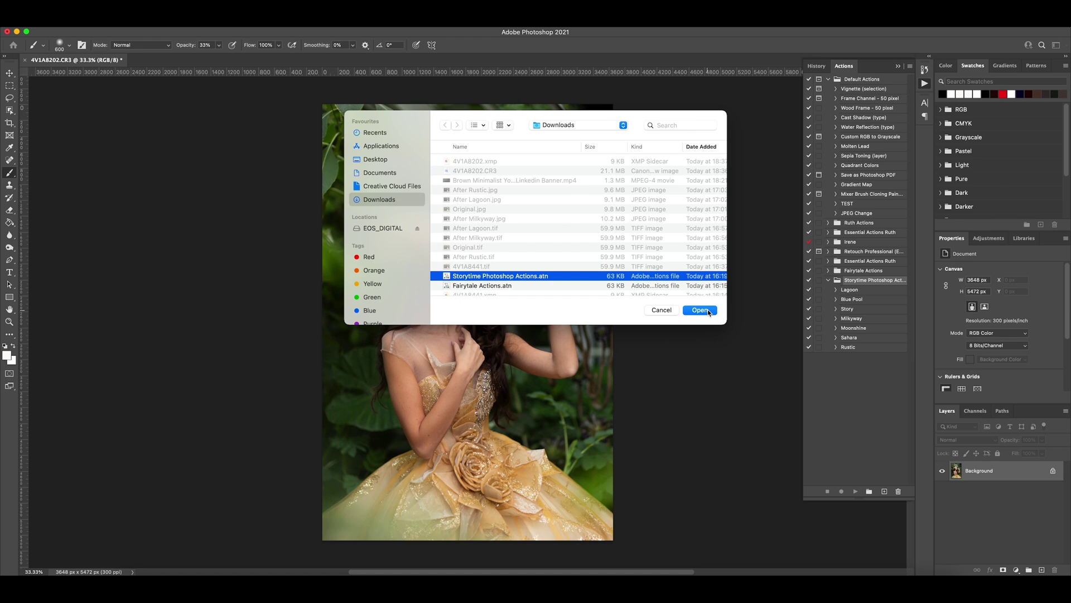
Cancel the file dialog, play the Story action, compare Group 1 on and off, then select it
click(664, 310)
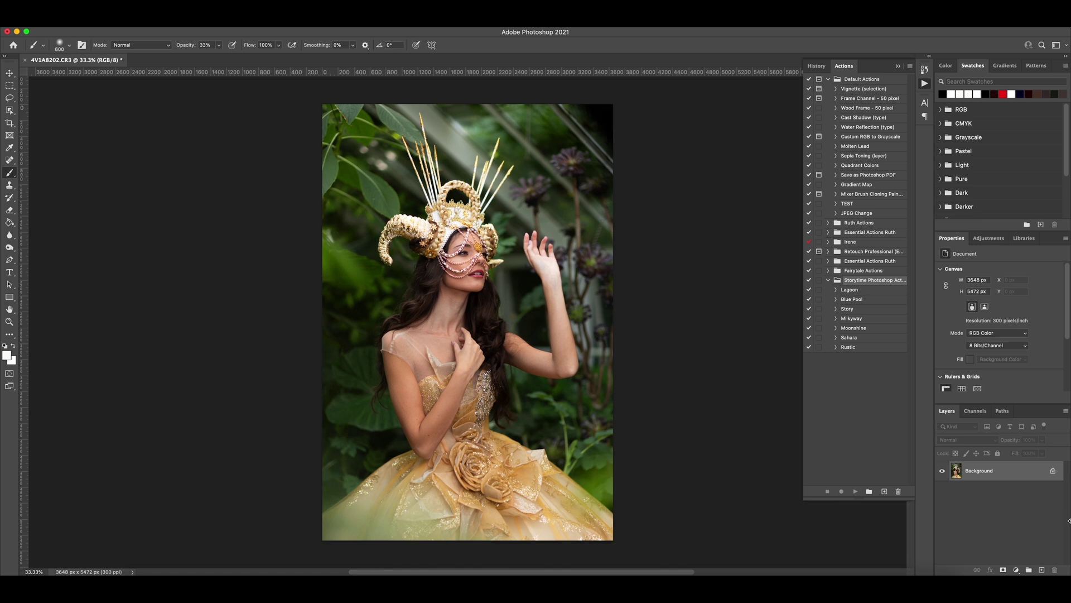
click(852, 310)
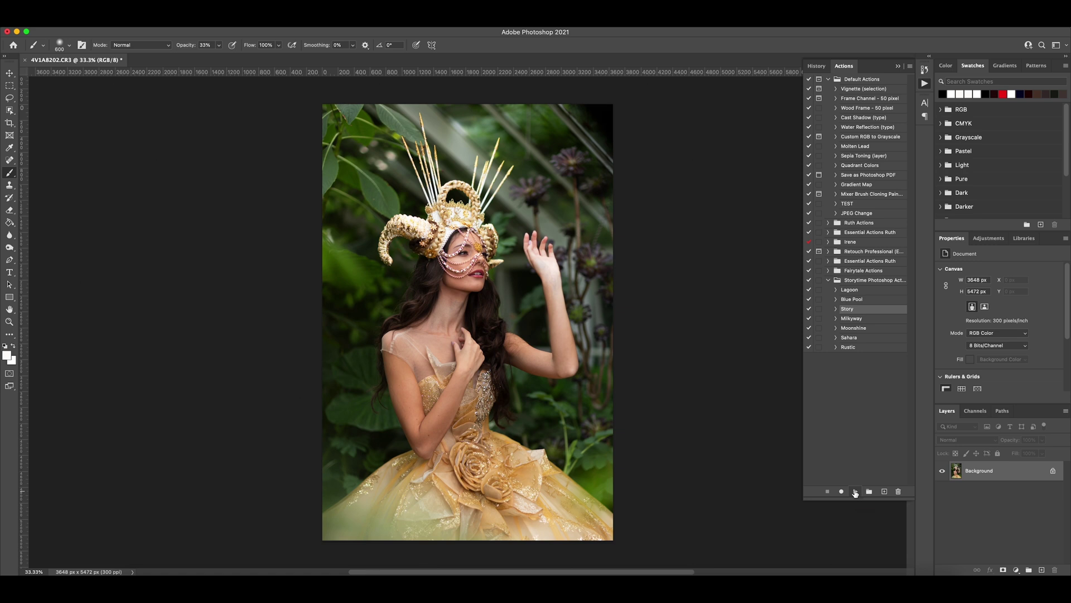
click(855, 492)
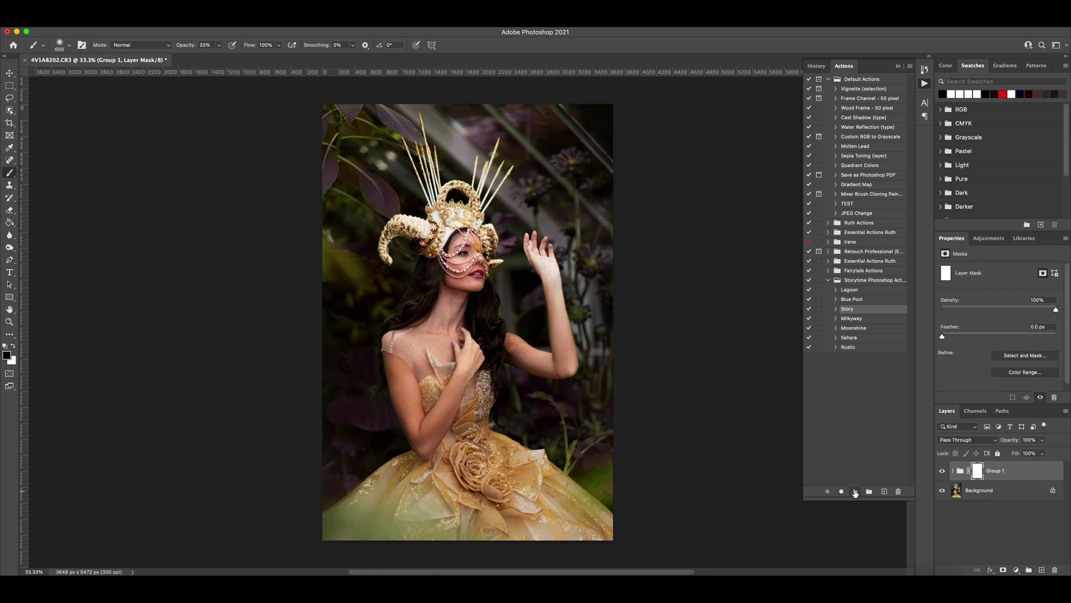
click(942, 472)
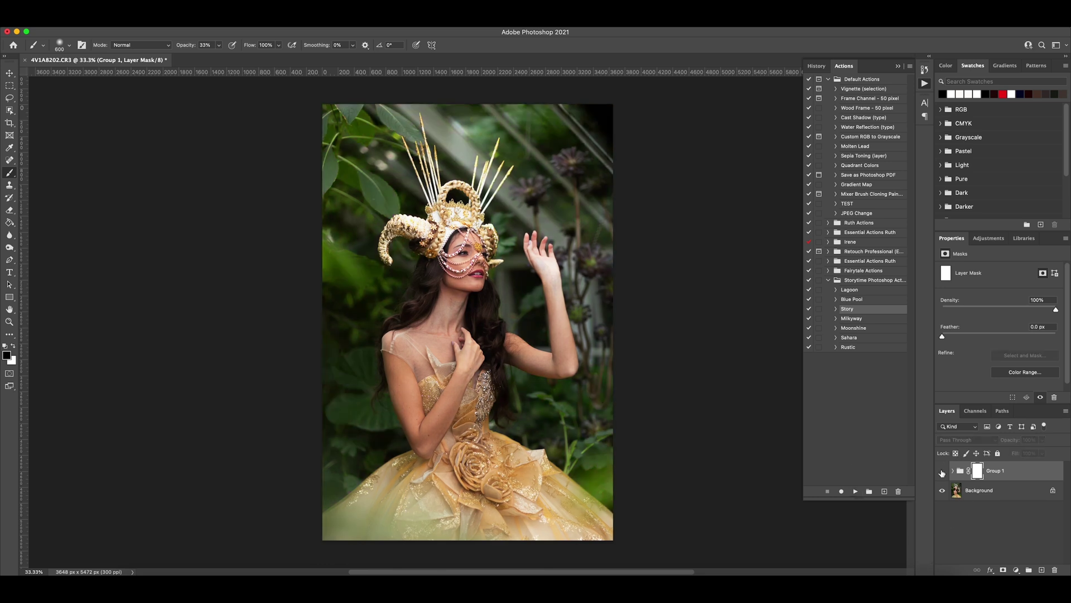
click(942, 472)
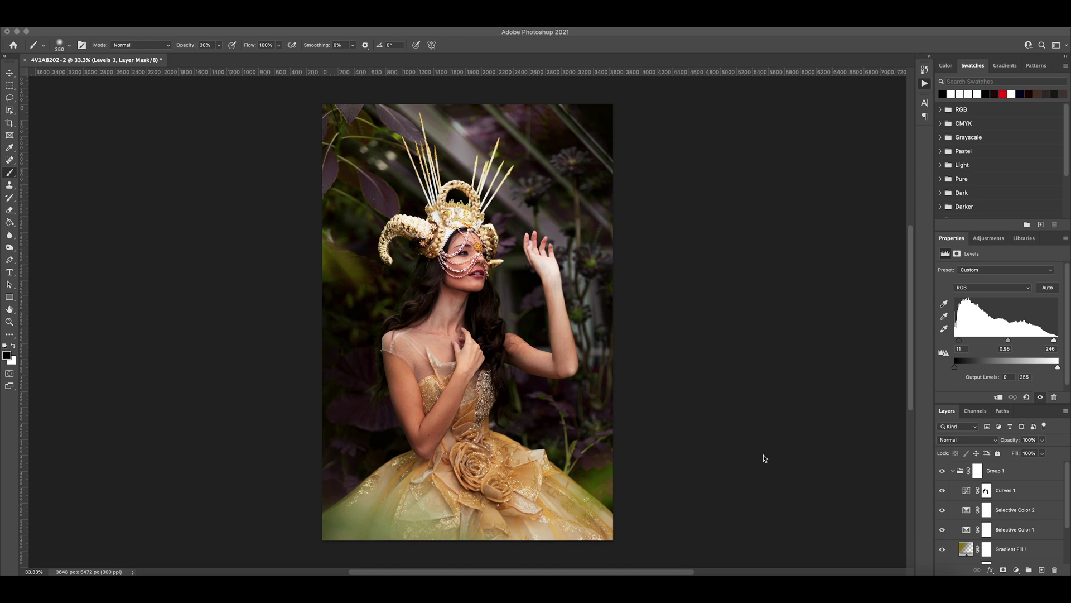
click(954, 472)
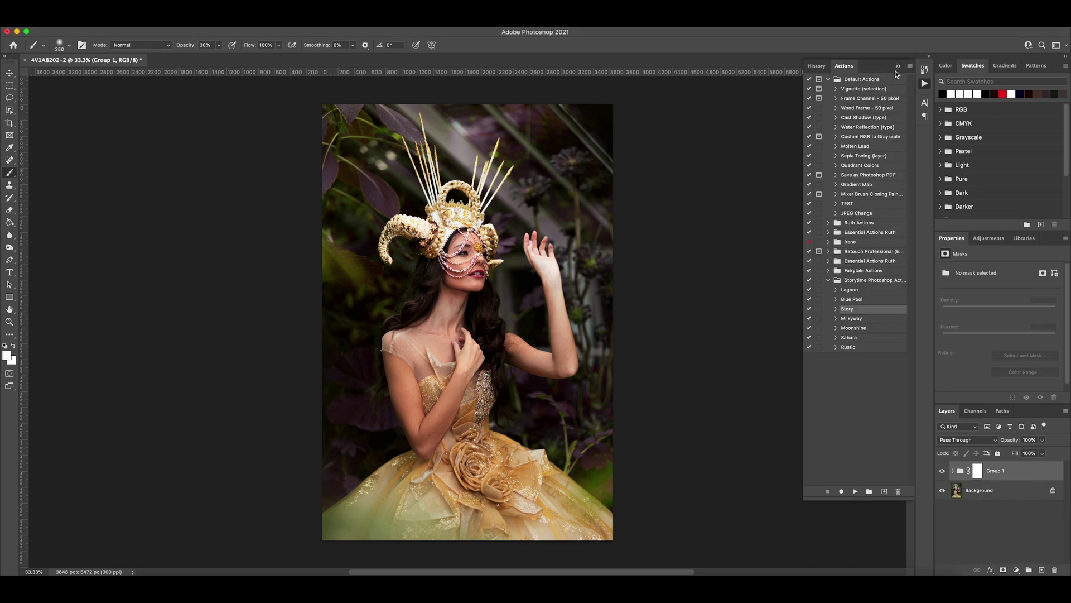
Add a Hue/Saturation layer, target Yellows by sampling the foliage, and set their saturation to -62
click(987, 240)
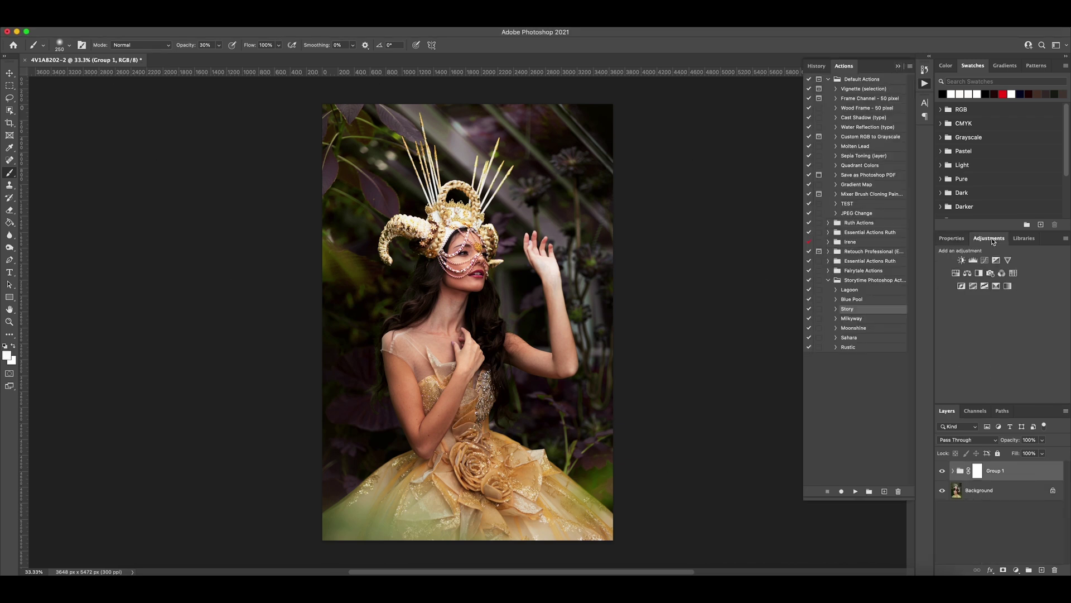
click(956, 273)
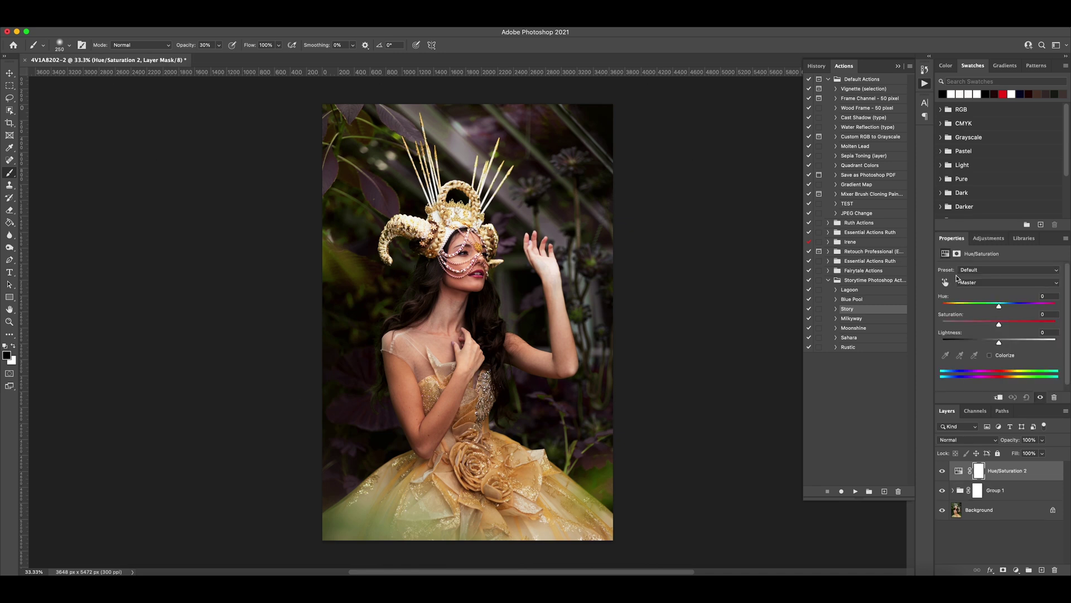
click(946, 283)
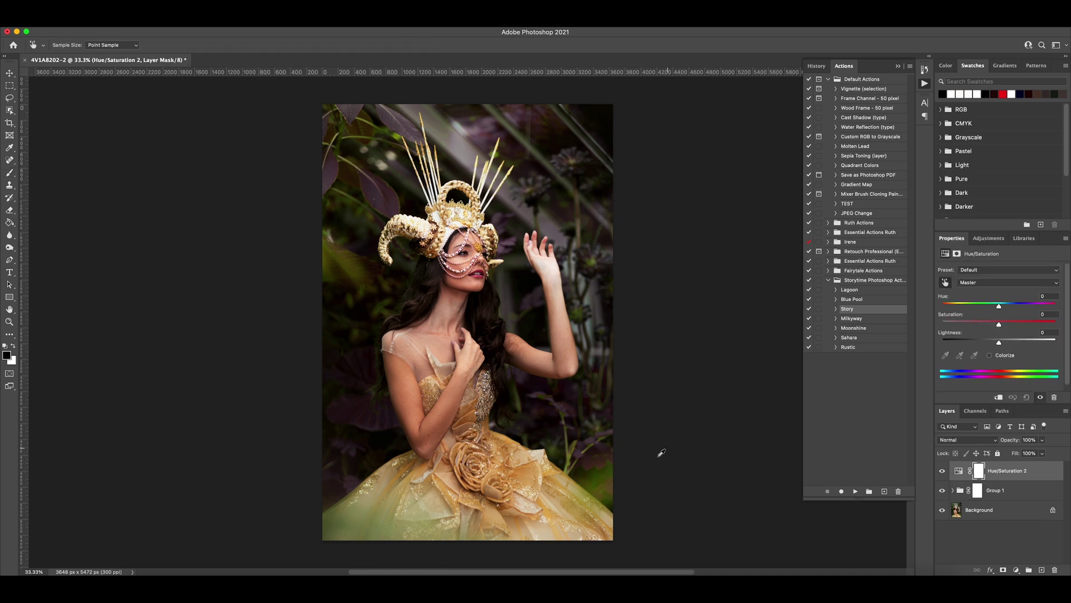
click(610, 468)
drag(1000, 324, 986, 326)
mouse_move(988, 324)
mouse_down()
mouse_move(969, 324)
mouse_move(999, 330)
mouse_up()
drag(1000, 329, 964, 329)
Paint white with a 700 px, 100% brush to reveal the desaturation around the raised arm and hair
click(9, 172)
click(13, 346)
key(bracketright)
key(bracketright)
key(bracketright)
key(bracketright)
key(bracketright)
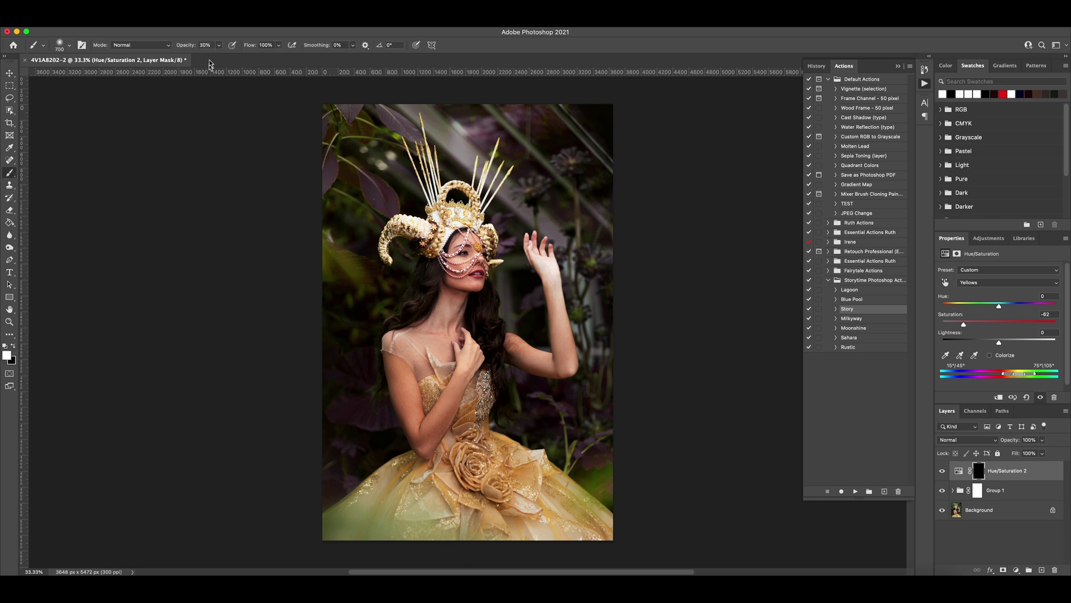
key(0)
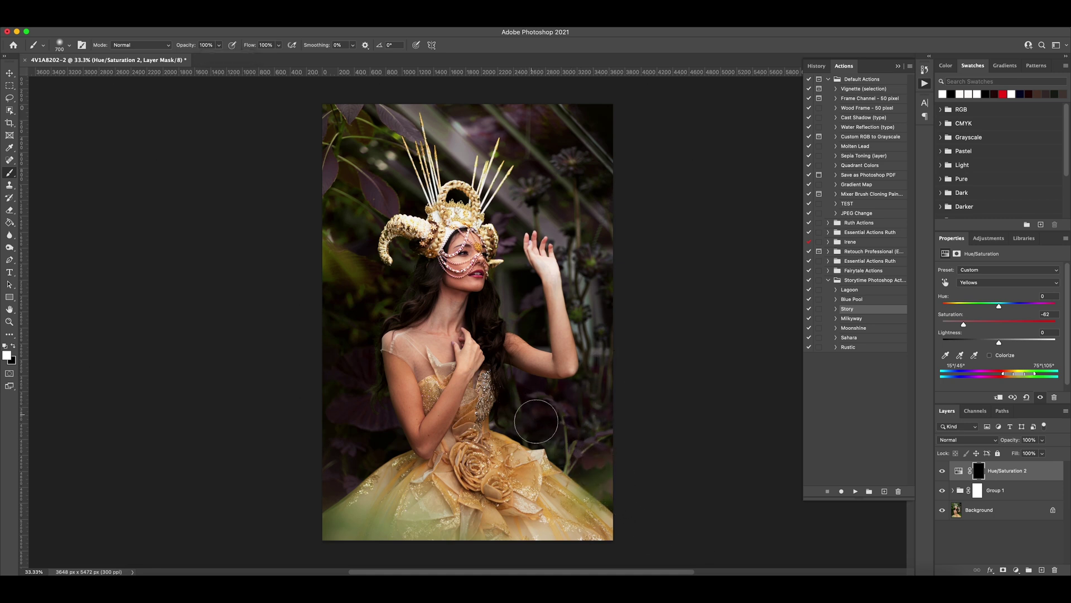
mouse_move(619, 332)
mouse_down()
mouse_move(597, 306)
mouse_move(584, 206)
mouse_move(611, 208)
mouse_up()
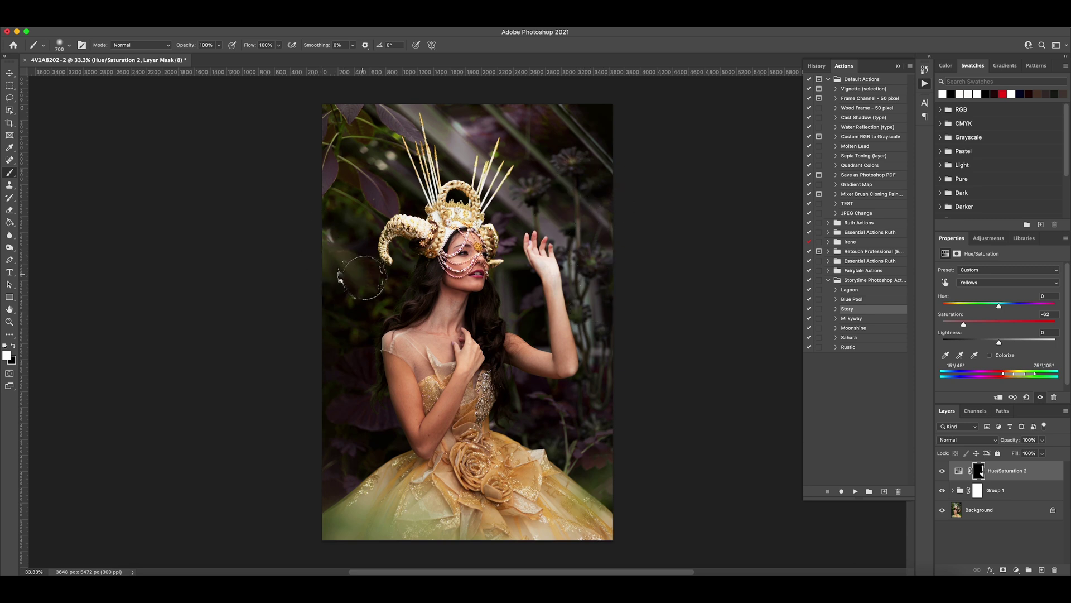
mouse_move(323, 244)
mouse_down()
mouse_move(348, 209)
mouse_move(356, 229)
mouse_move(321, 257)
mouse_move(339, 279)
mouse_move(318, 266)
mouse_up()
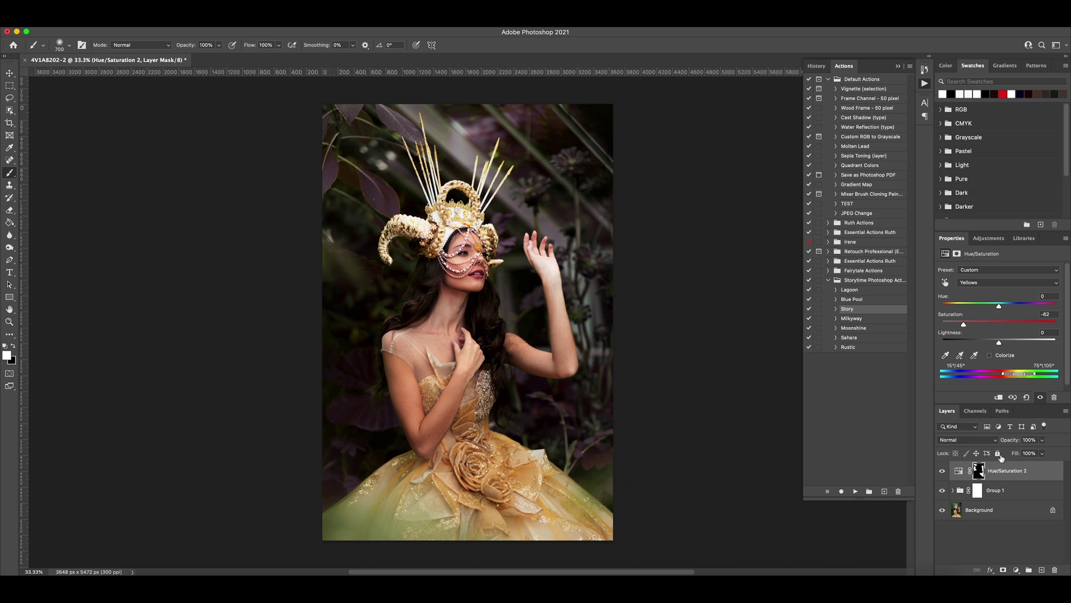
Lower the Hue/Saturation layer opacity to 76% and compare it on and off
click(1042, 441)
drag(1042, 452, 1032, 453)
click(943, 471)
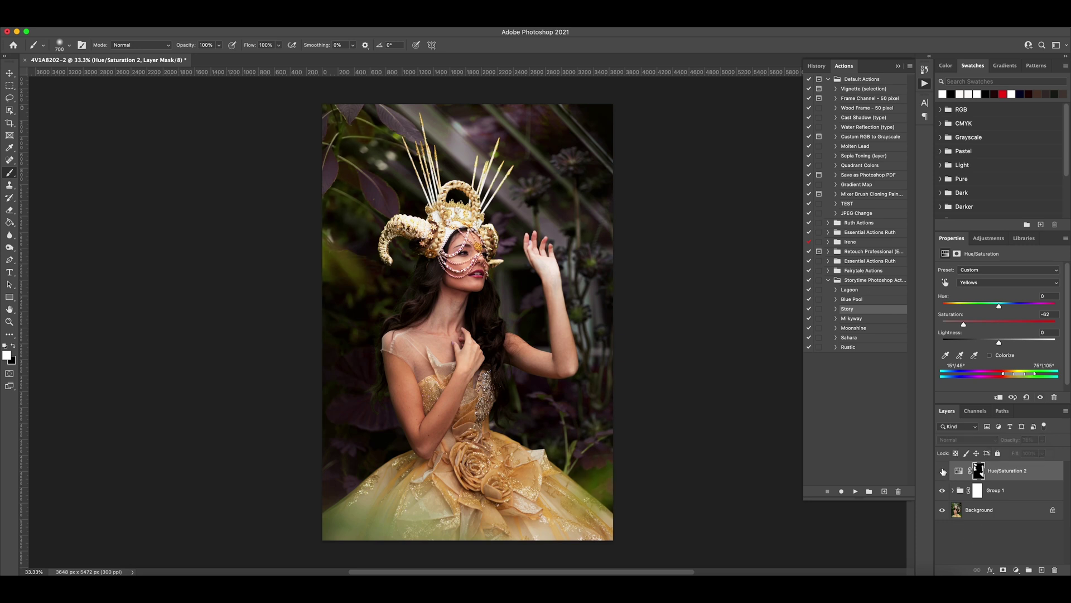
click(942, 471)
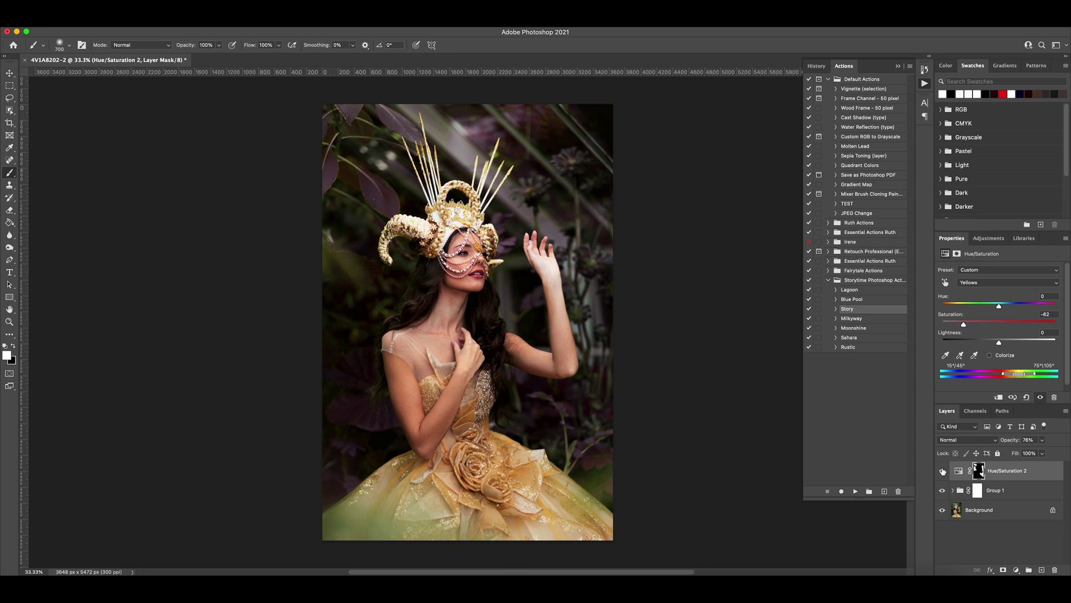
With a 1300 px brush at 42% opacity, paint more desaturation into the background
key(bracketright)
key(bracketright)
key(bracketright)
key(bracketright)
key(bracketright)
key(bracketright)
key(bracketright)
click(219, 45)
drag(206, 58, 192, 58)
mouse_move(346, 527)
mouse_down()
mouse_move(390, 431)
mouse_move(496, 460)
mouse_move(569, 519)
mouse_up()
click(943, 471)
click(943, 472)
click(1053, 481)
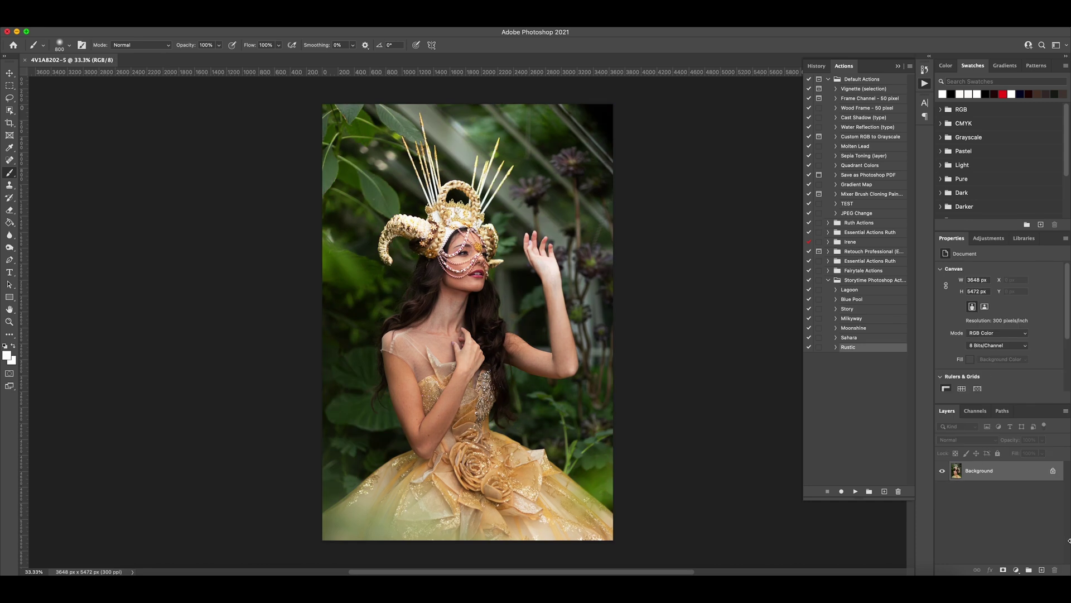
Play the Milkyway action and toggle its Group 1 on and off to compare
click(860, 318)
click(855, 490)
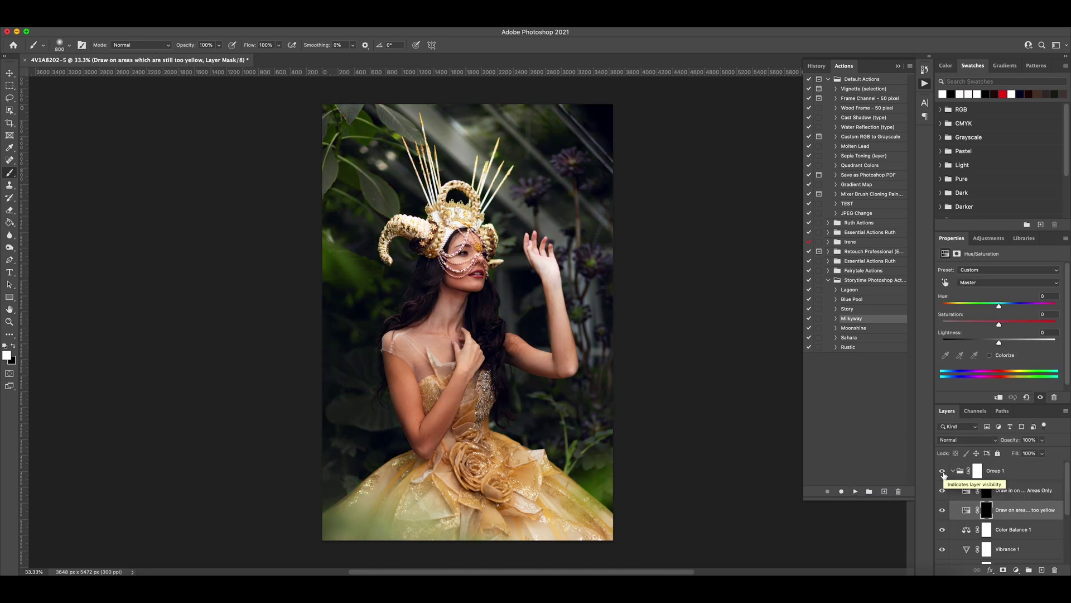
click(942, 471)
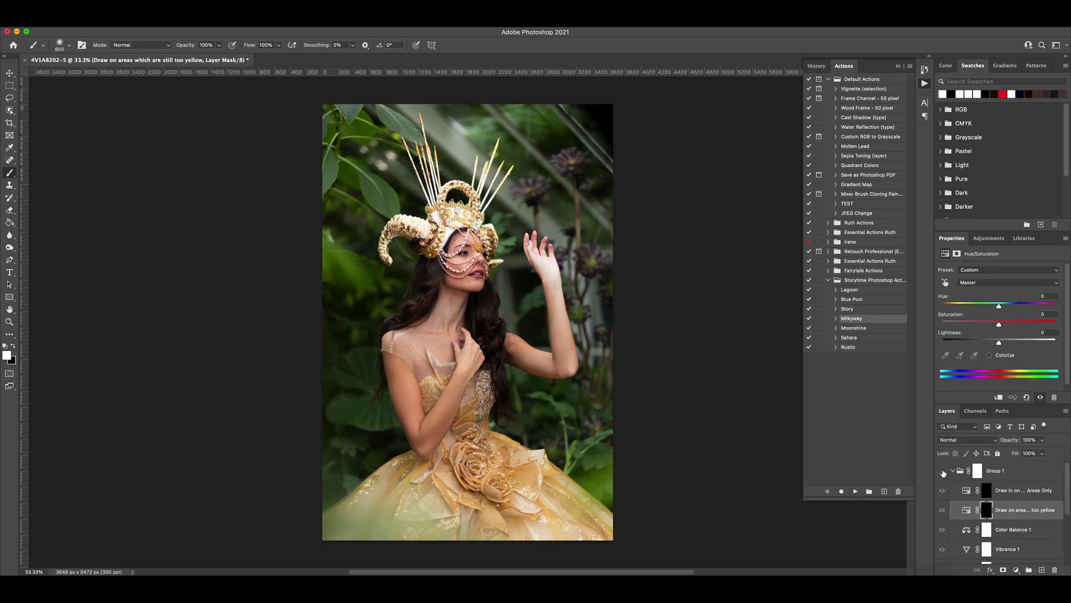
click(943, 471)
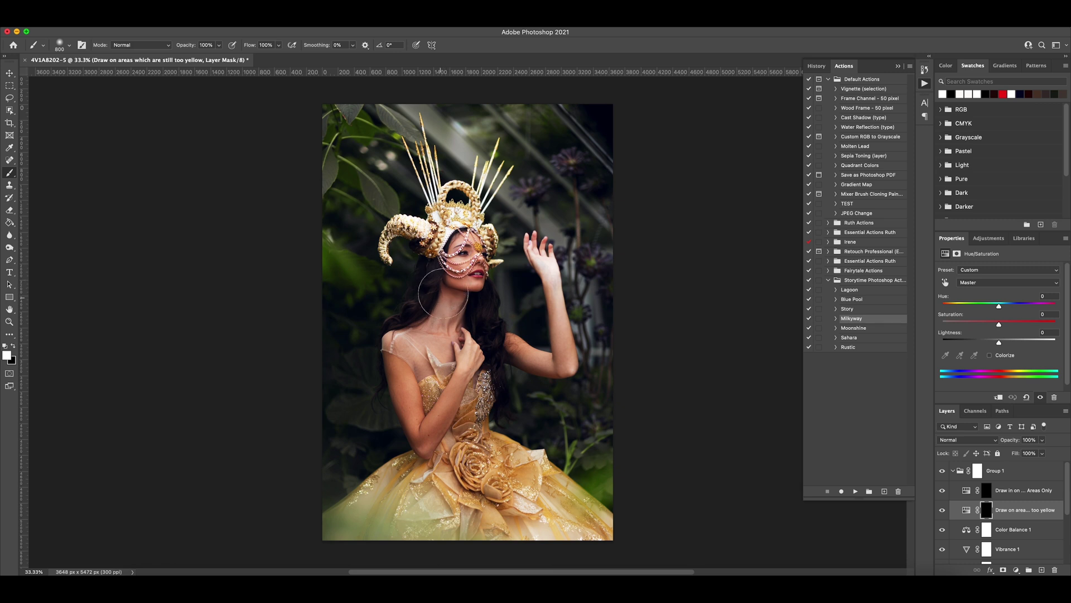
scroll(1002, 544, down, 4)
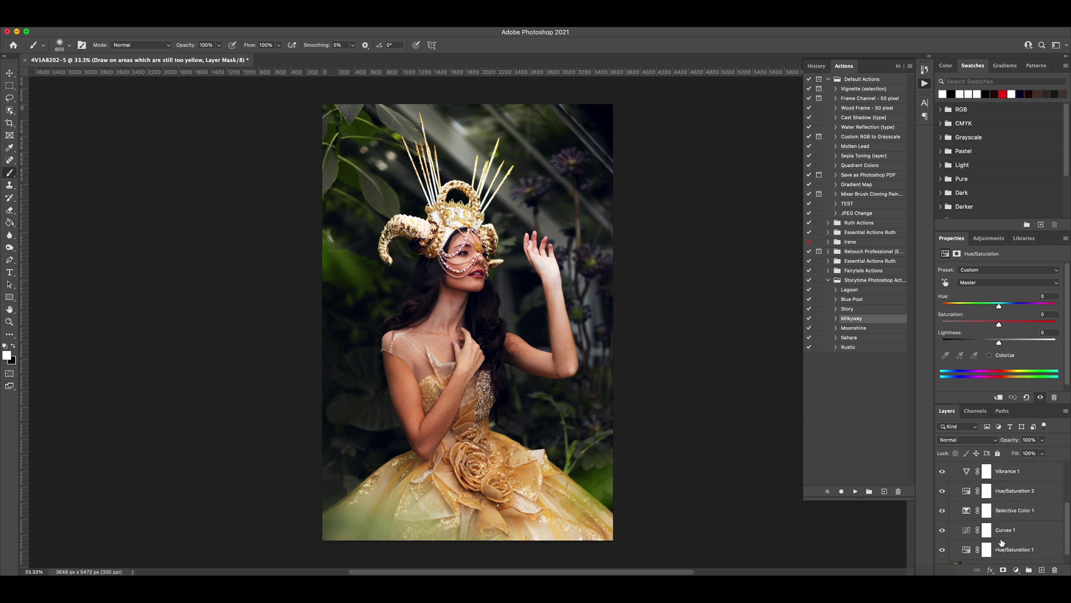
Target the Curves 1 mask with a smaller black brush, trying and undoing a stroke beside the shoulder
click(987, 531)
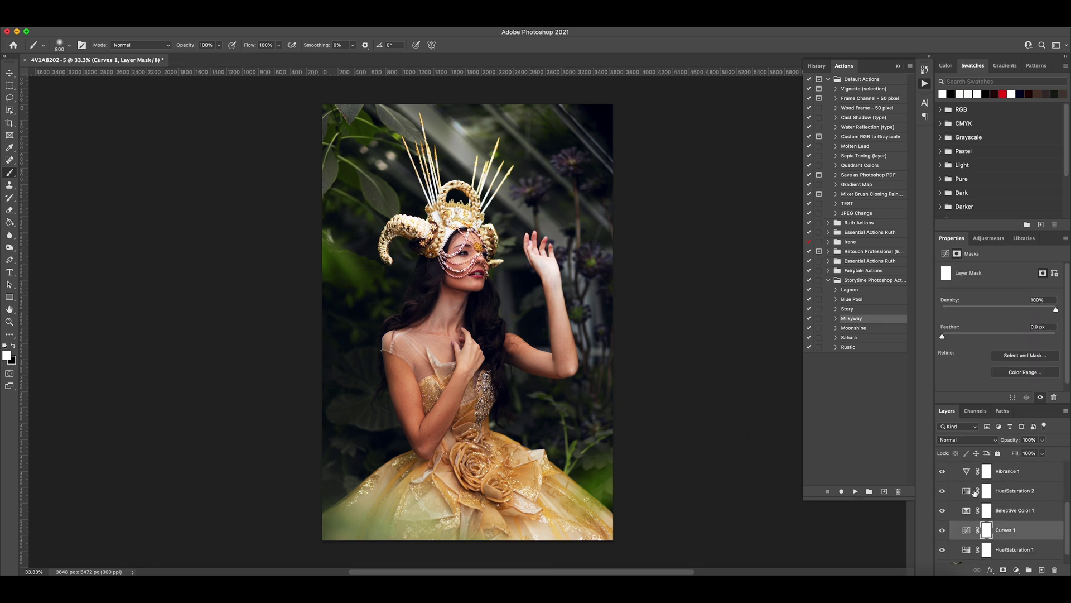
key(bracketleft)
key(bracketleft)
key(bracketleft)
key(bracketleft)
key(bracketleft)
click(13, 346)
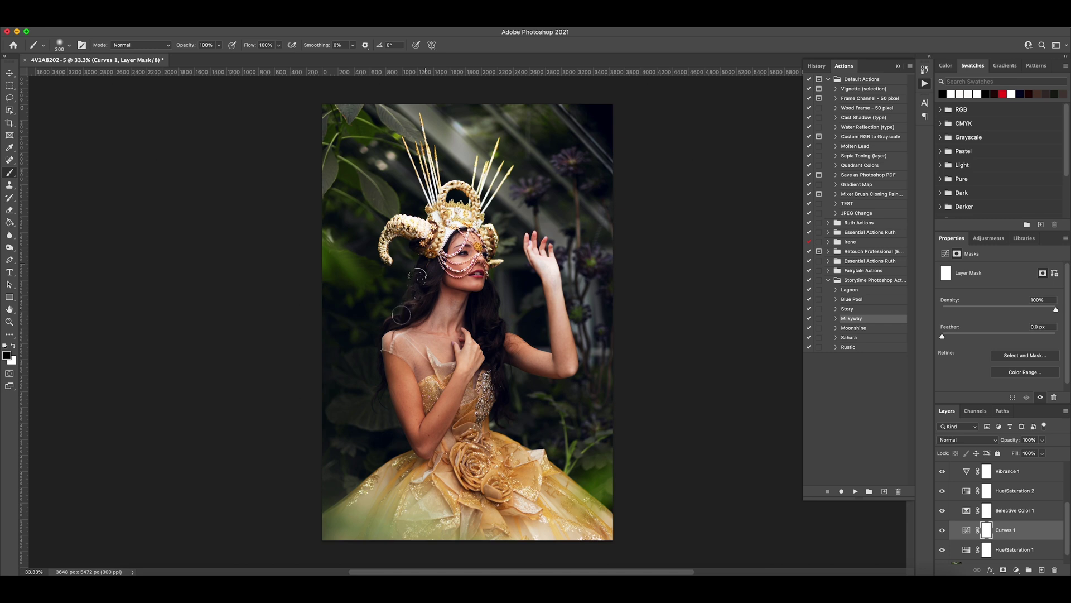
drag(371, 367, 368, 407)
key(super+z)
At 42% brush opacity, softly mask Curves 1 down the upper arm and over the hair, then restore white
click(220, 44)
drag(221, 56, 193, 56)
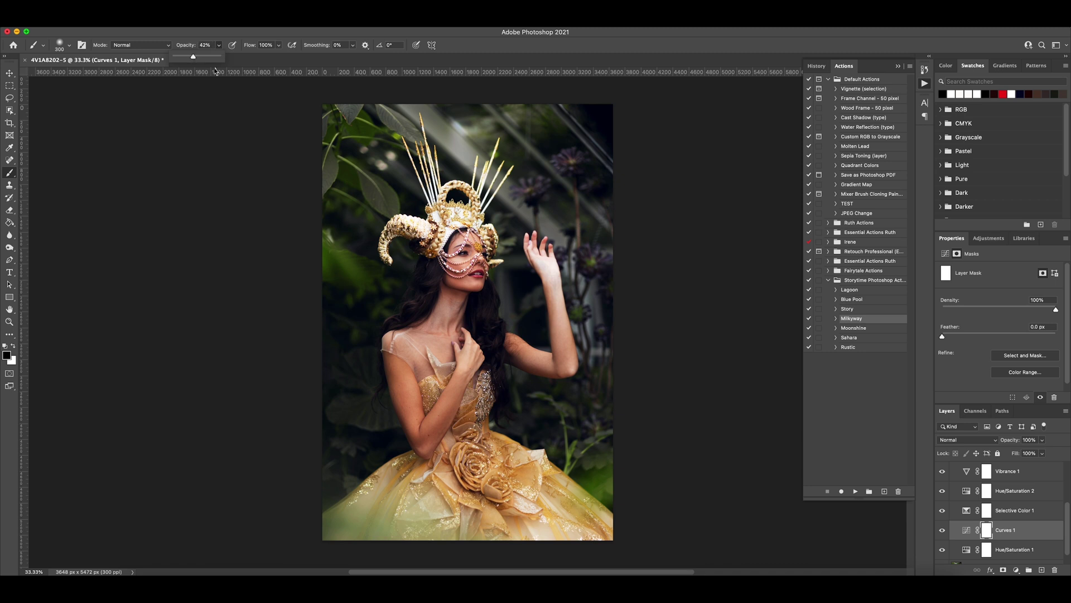
click(416, 267)
drag(378, 349, 377, 397)
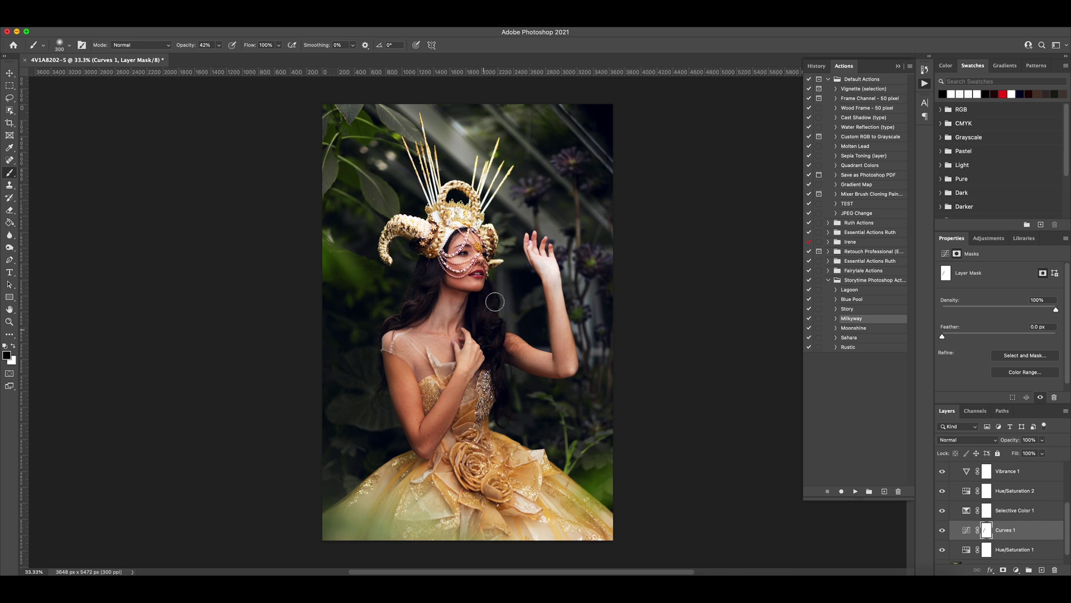
mouse_move(496, 297)
mouse_down()
mouse_move(507, 423)
mouse_move(493, 390)
mouse_up()
click(13, 346)
scroll(992, 482, up, 3)
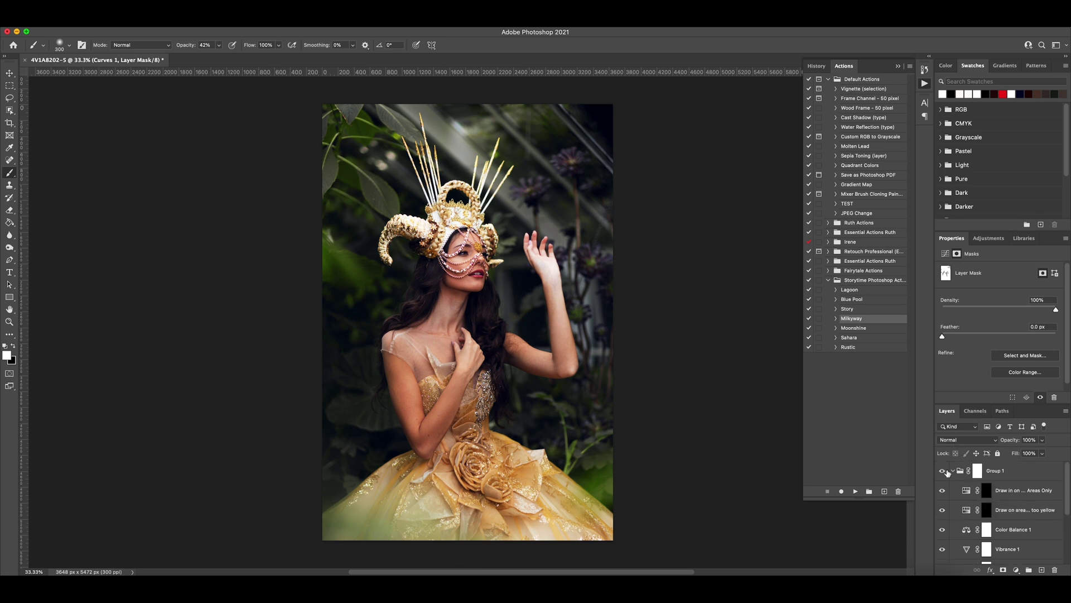
Paint the Draw in on Green Areas Only mask white over the left foliage at 100%, size 1100
click(942, 472)
click(942, 472)
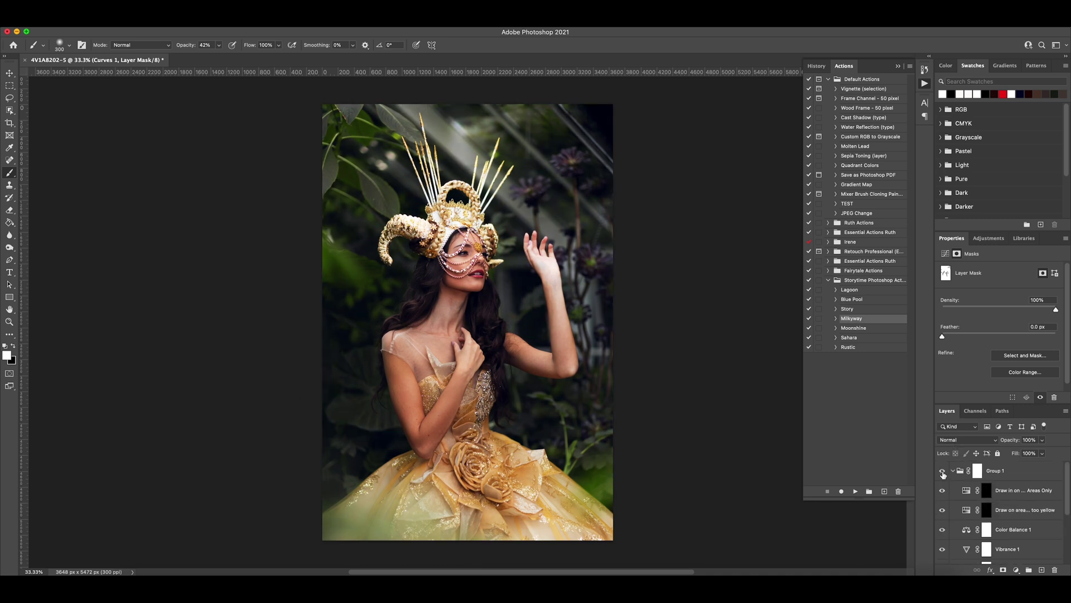
click(986, 492)
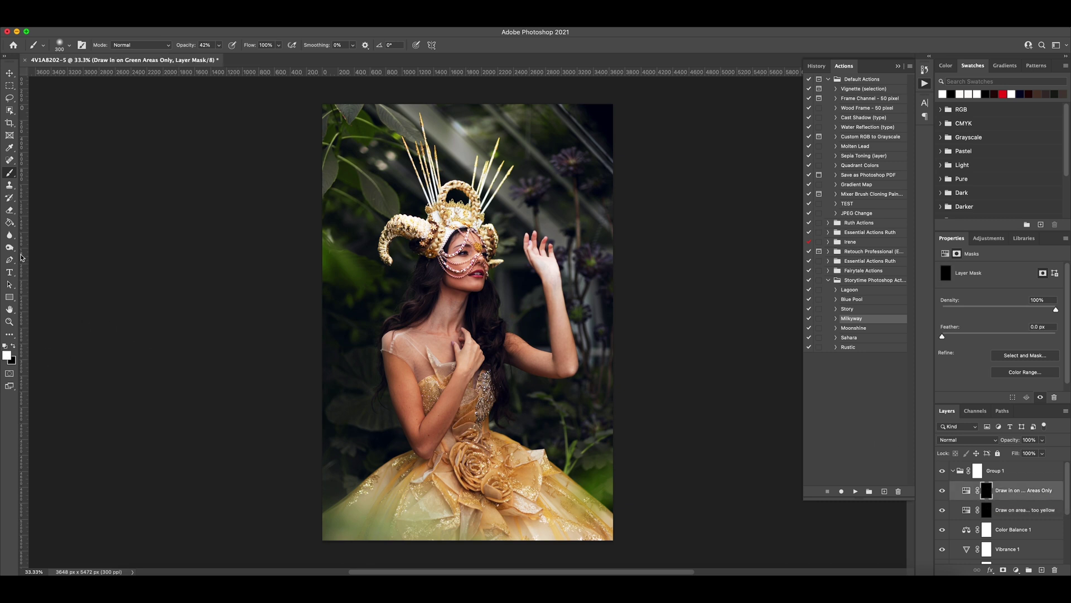
click(219, 44)
drag(218, 57, 270, 62)
key(bracketright)
key(bracketright)
key(bracketright)
key(bracketright)
key(bracketright)
key(bracketright)
key(bracketright)
key(bracketright)
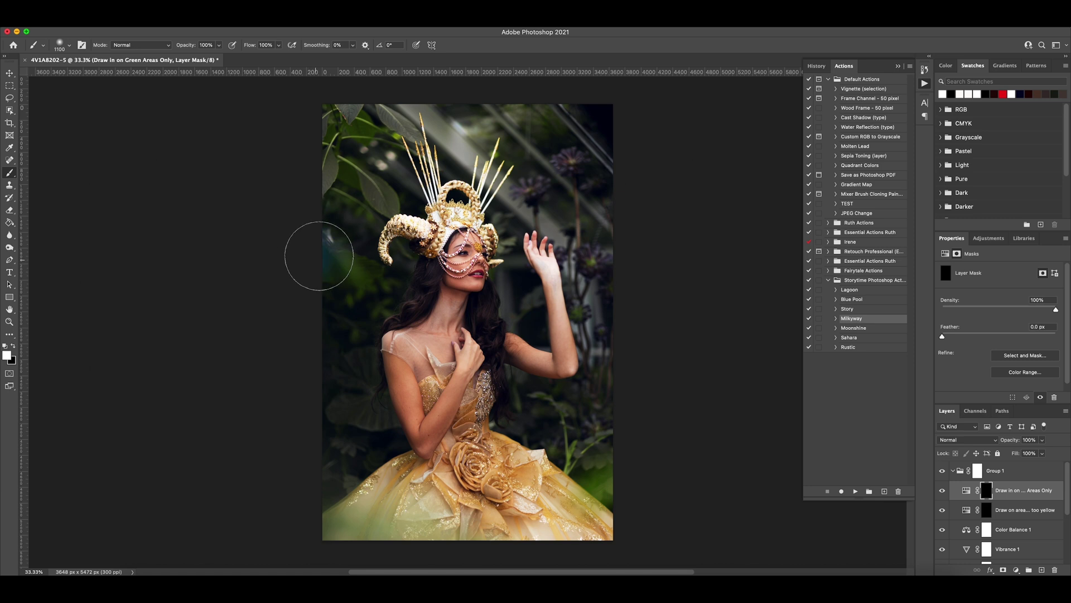
mouse_move(328, 261)
mouse_down()
mouse_move(356, 291)
mouse_move(334, 343)
mouse_move(343, 415)
mouse_move(317, 230)
mouse_move(347, 177)
mouse_move(358, 185)
mouse_move(374, 172)
mouse_move(343, 183)
mouse_move(339, 102)
mouse_move(378, 112)
mouse_move(388, 173)
mouse_move(376, 172)
mouse_move(396, 112)
mouse_move(404, 120)
mouse_move(444, 98)
mouse_move(466, 126)
mouse_move(509, 111)
mouse_move(500, 137)
mouse_move(517, 146)
mouse_move(533, 128)
mouse_move(528, 154)
mouse_move(521, 129)
mouse_move(417, 100)
mouse_move(510, 104)
mouse_move(537, 133)
mouse_move(557, 135)
mouse_move(544, 170)
mouse_move(564, 170)
mouse_move(575, 220)
mouse_move(599, 213)
mouse_move(617, 239)
mouse_move(602, 264)
mouse_move(618, 360)
mouse_move(611, 403)
mouse_move(589, 430)
mouse_move(630, 474)
mouse_move(543, 419)
mouse_up()
Shrink the brush to 200 and switch to black to clean the edges around the headdress
key(bracketleft)
key(bracketleft)
key(bracketleft)
key(bracketleft)
key(bracketleft)
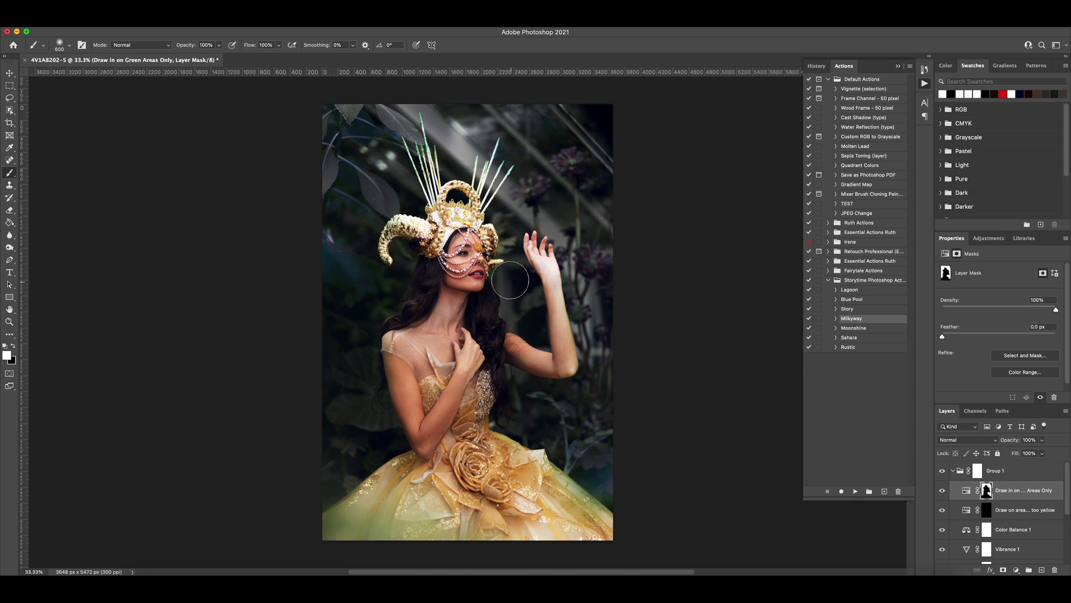
key(bracketleft)
key(bracketleft)
key(bracketleft)
key(bracketleft)
click(14, 346)
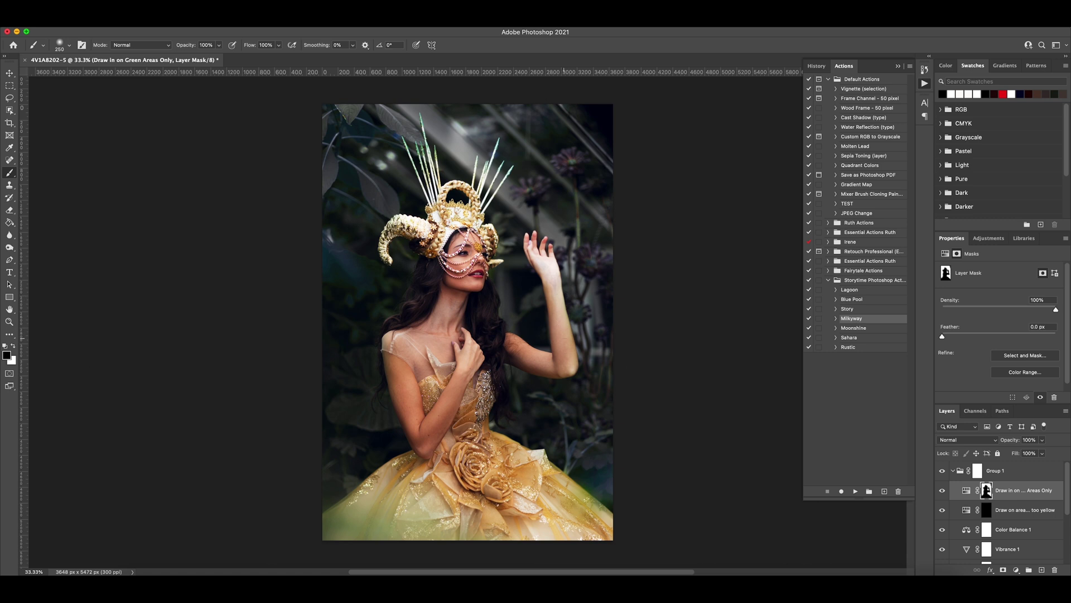
key(bracketleft)
key(bracketleft)
key(bracketleft)
key(bracketleft)
key(bracketleft)
key(bracketleft)
key(bracketleft)
Copy the foliage mask onto the too-yellow layer, replacing its existing mask, and compare the result
drag(987, 491, 989, 510)
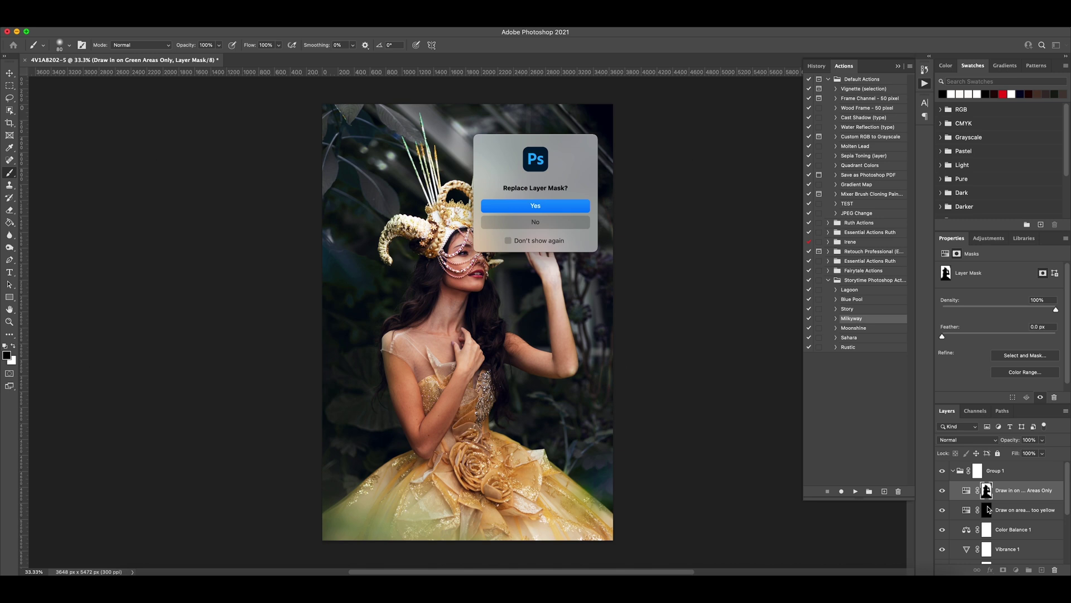
click(553, 207)
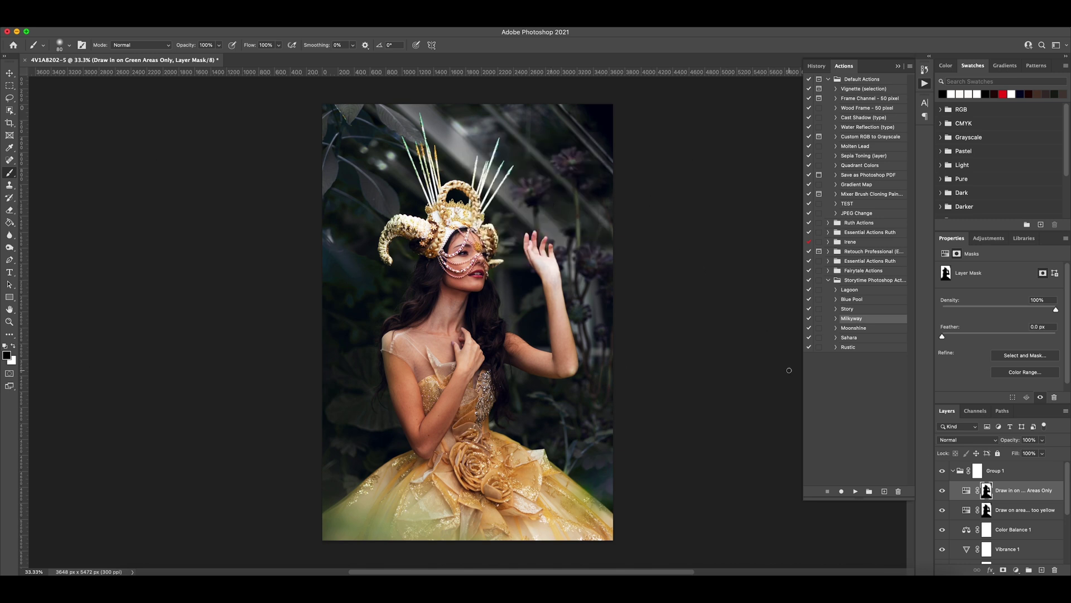
key(bracketright)
key(bracketright)
click(943, 490)
click(943, 489)
Set the too-yellow layer opacity to 55% and compare Group 1 before and after
drag(1042, 439, 1031, 453)
drag(1028, 450, 1023, 451)
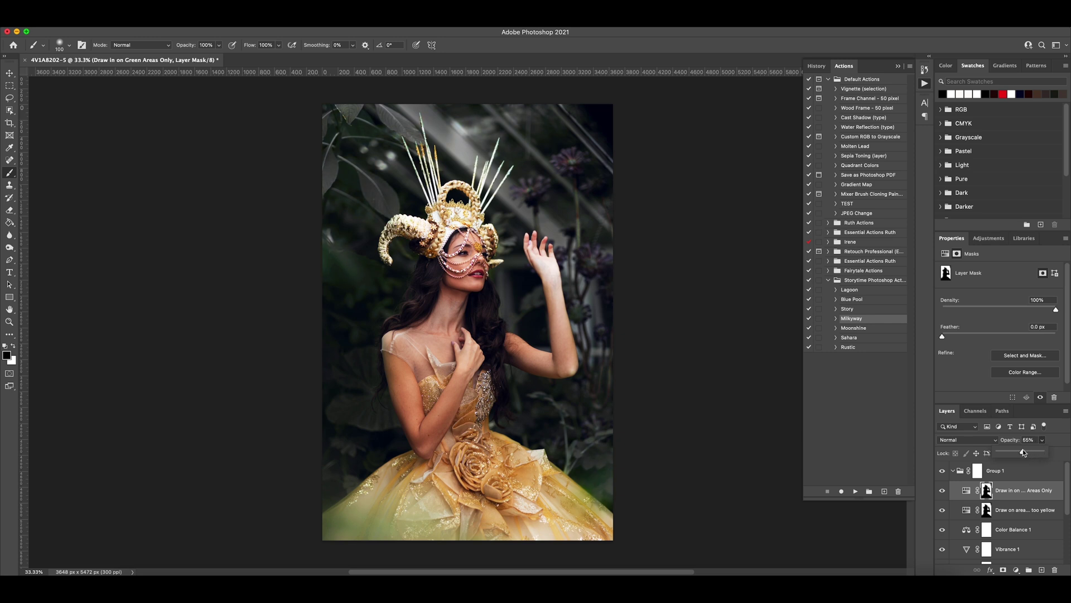
click(986, 491)
click(943, 471)
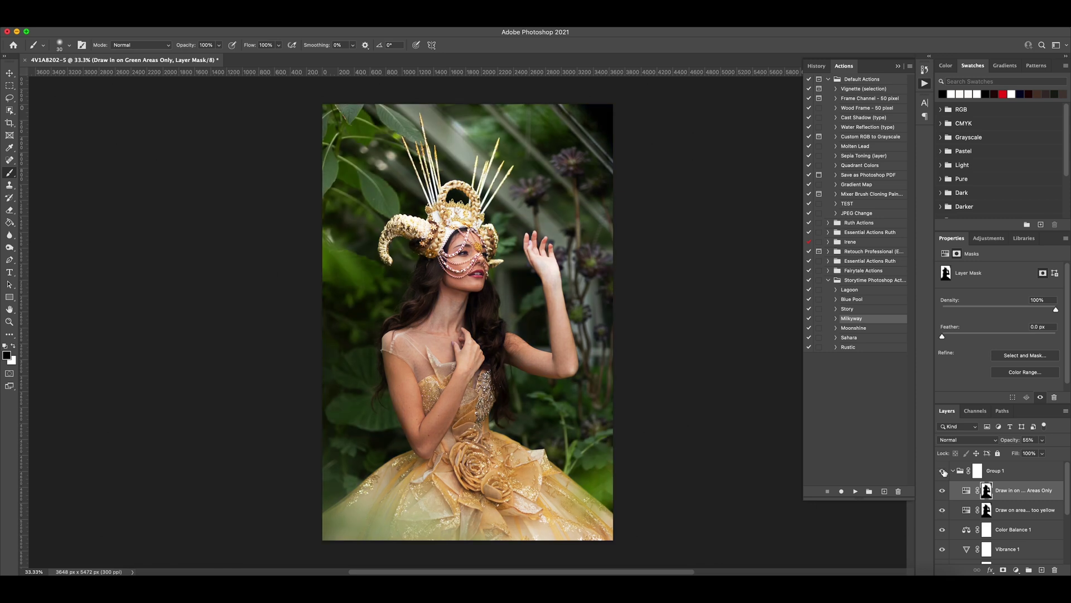
click(943, 472)
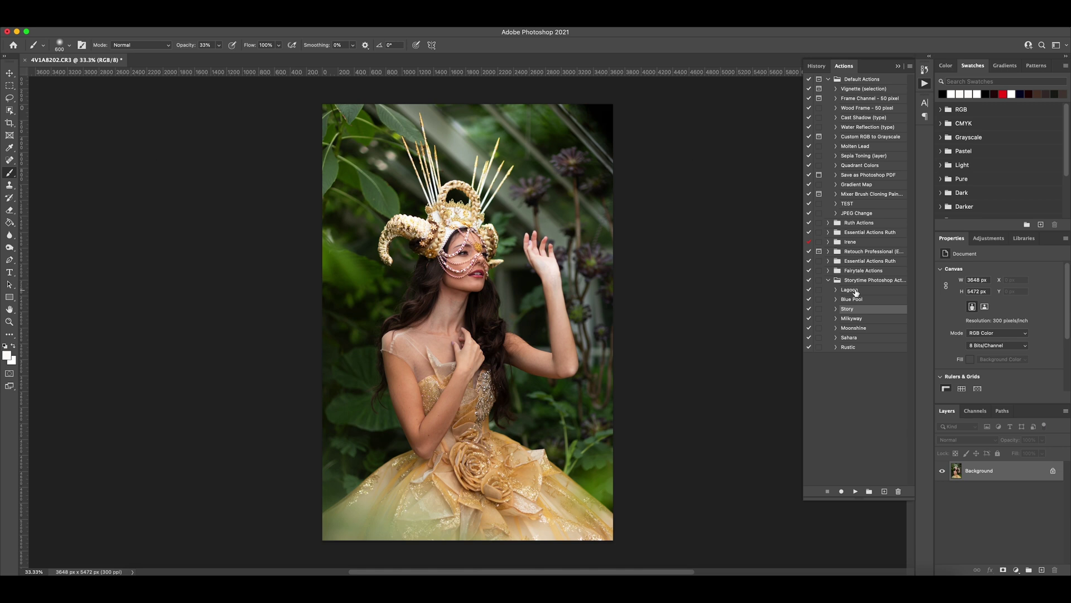
Play the Lagoon action, then try masking the grade down the chest at 100% and undo it
click(856, 291)
click(854, 491)
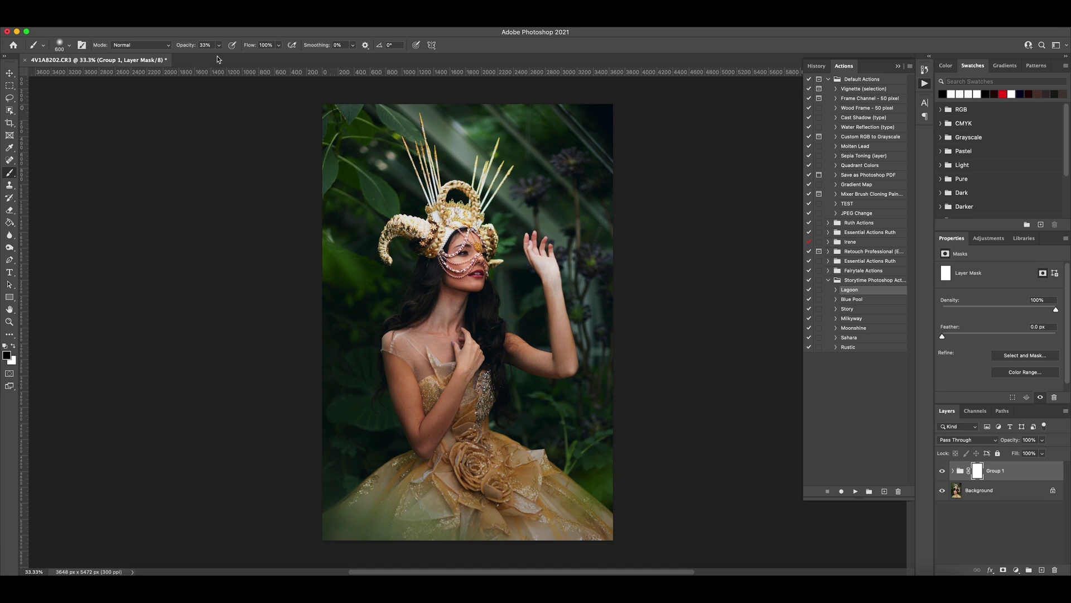
drag(219, 57, 302, 65)
mouse_move(462, 229)
mouse_down()
mouse_move(446, 357)
mouse_move(479, 346)
mouse_up()
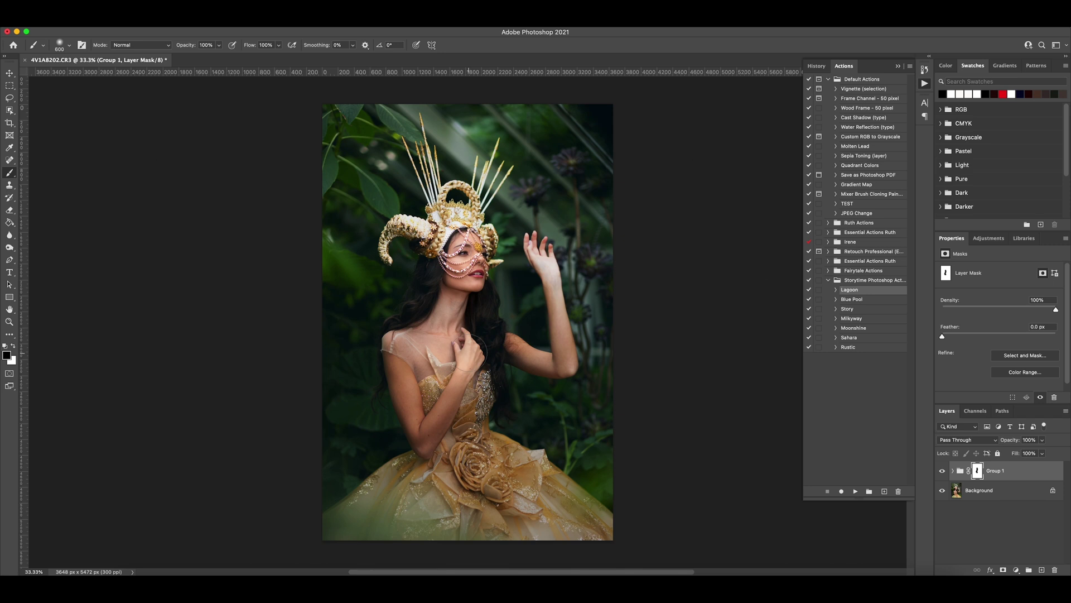
key(ctrl+z)
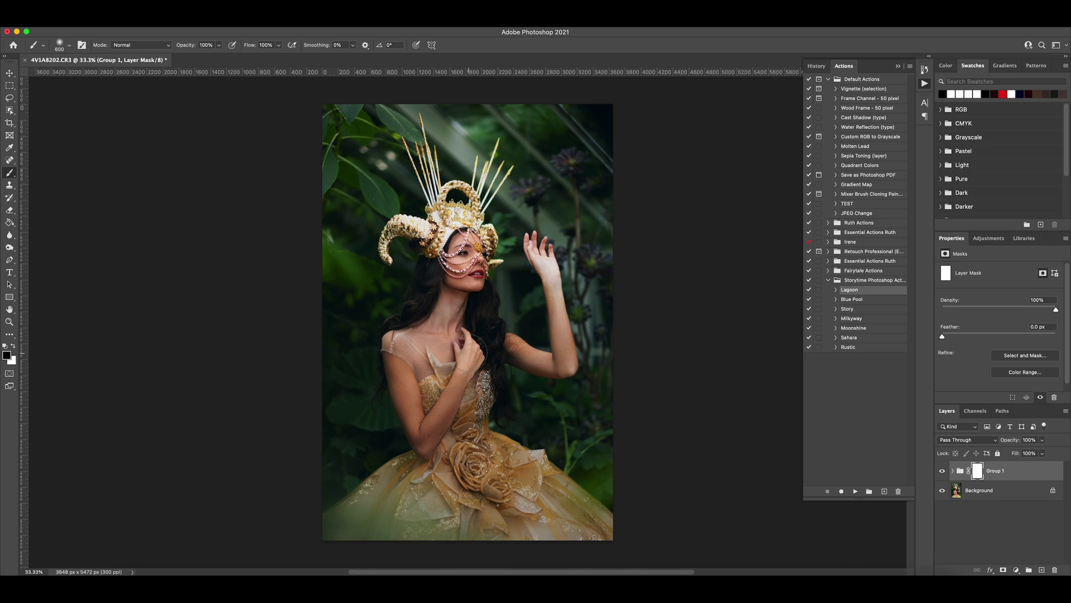
Mask the grade over the arm at 34% opacity, compare it, then fill Group 1's mask white
click(218, 45)
click(462, 237)
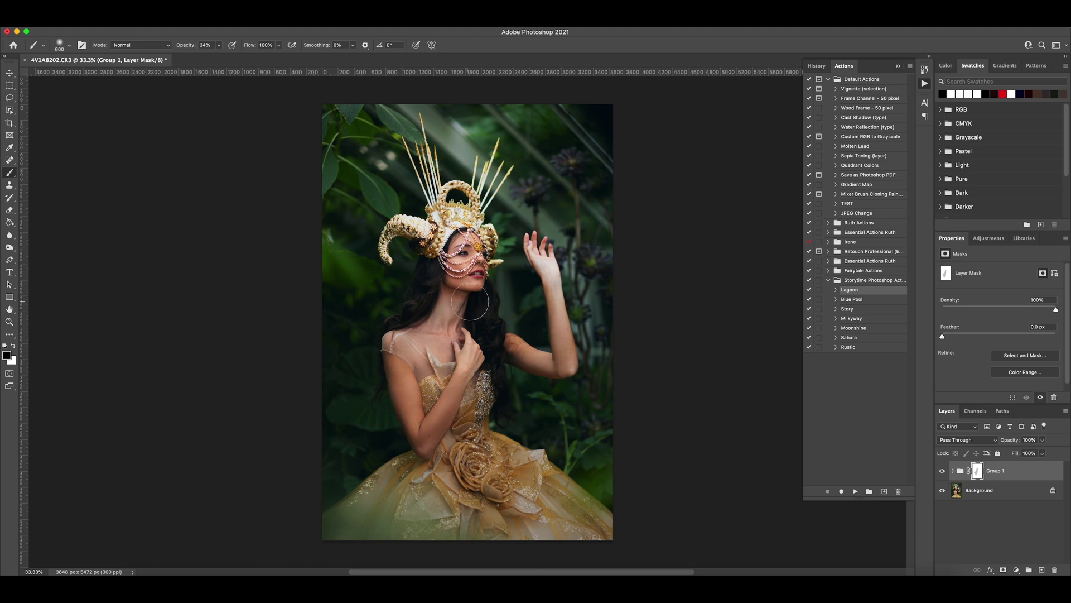
mouse_move(535, 364)
mouse_down()
mouse_move(552, 355)
mouse_move(540, 267)
mouse_up()
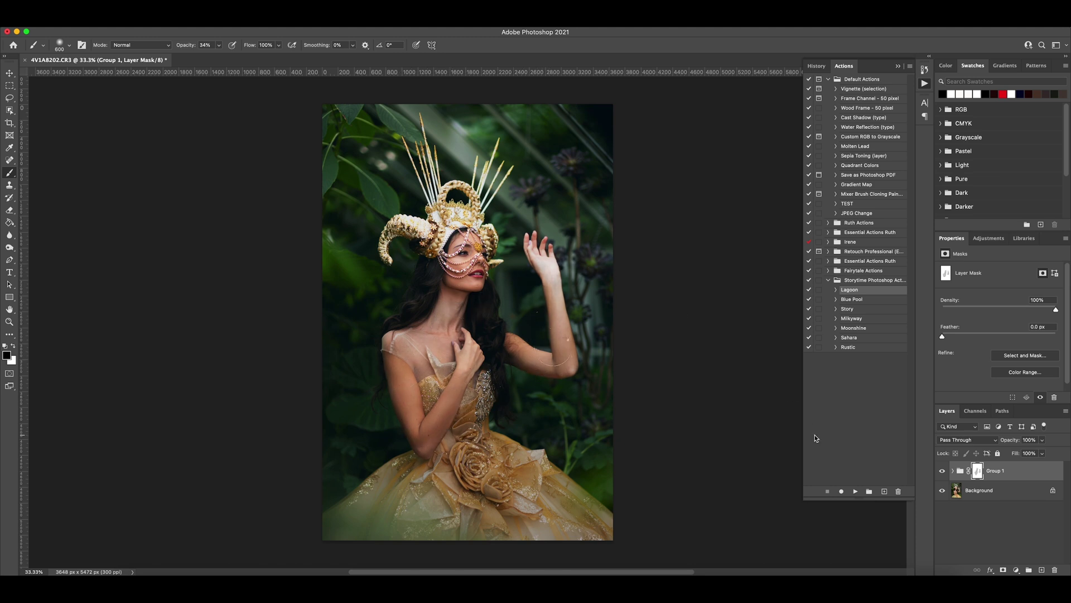
click(942, 470)
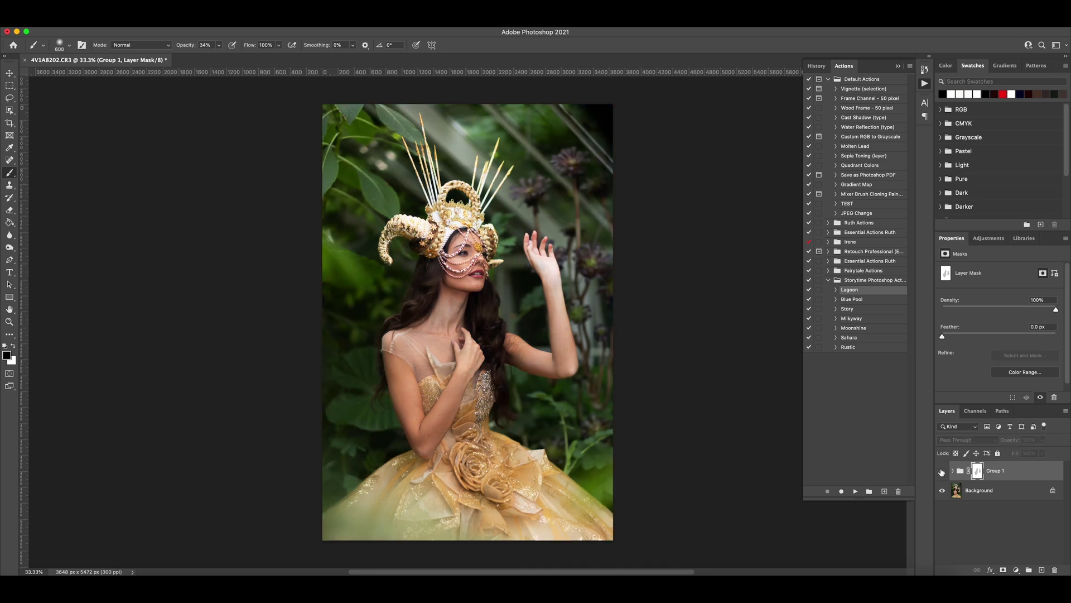
click(943, 470)
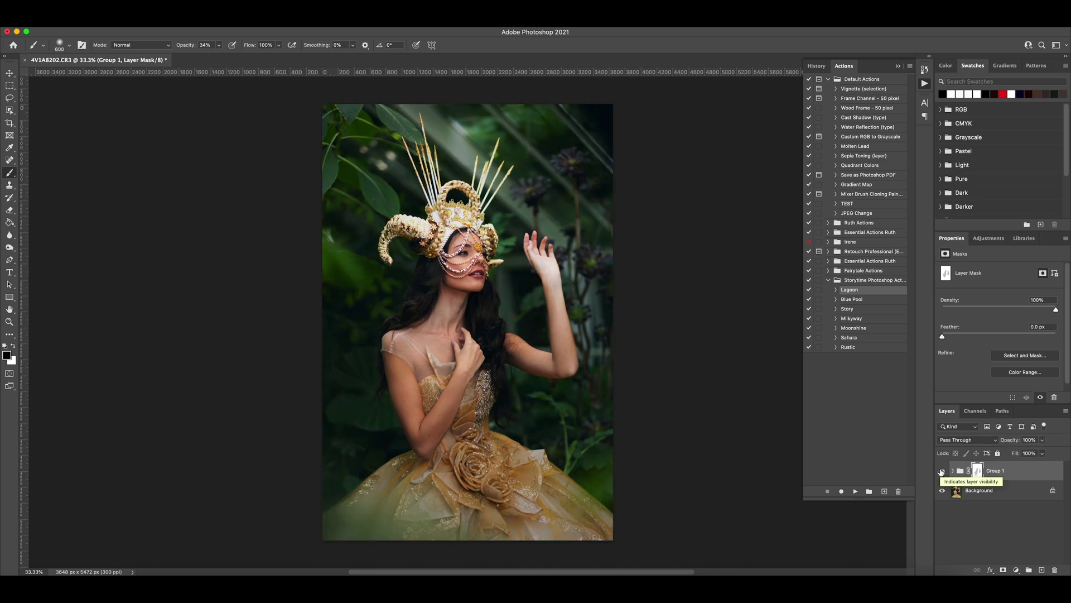
click(942, 471)
click(942, 471)
click(943, 471)
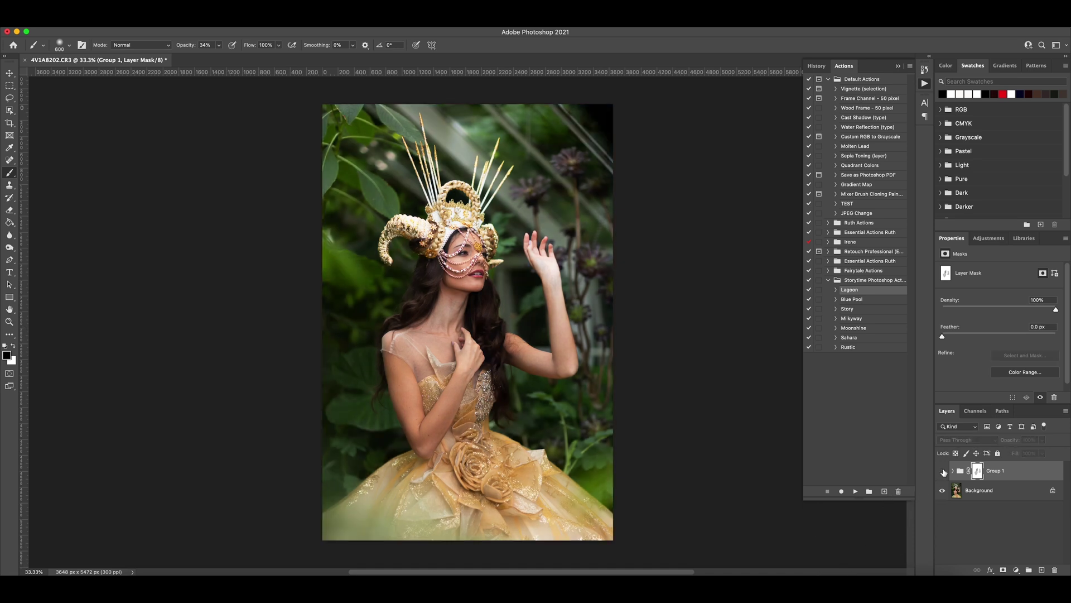
click(943, 471)
key(super+BackSpace)
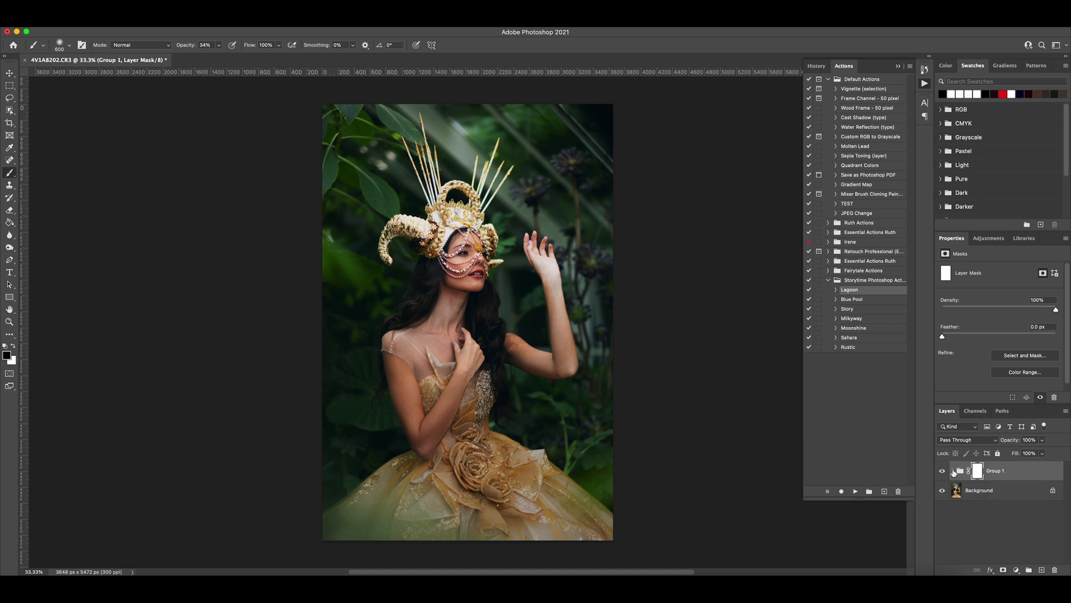
Expand Group 1, check Curves 1, and mask its effect over the neck, hair and shoulder
click(953, 470)
scroll(981, 533, down, 4)
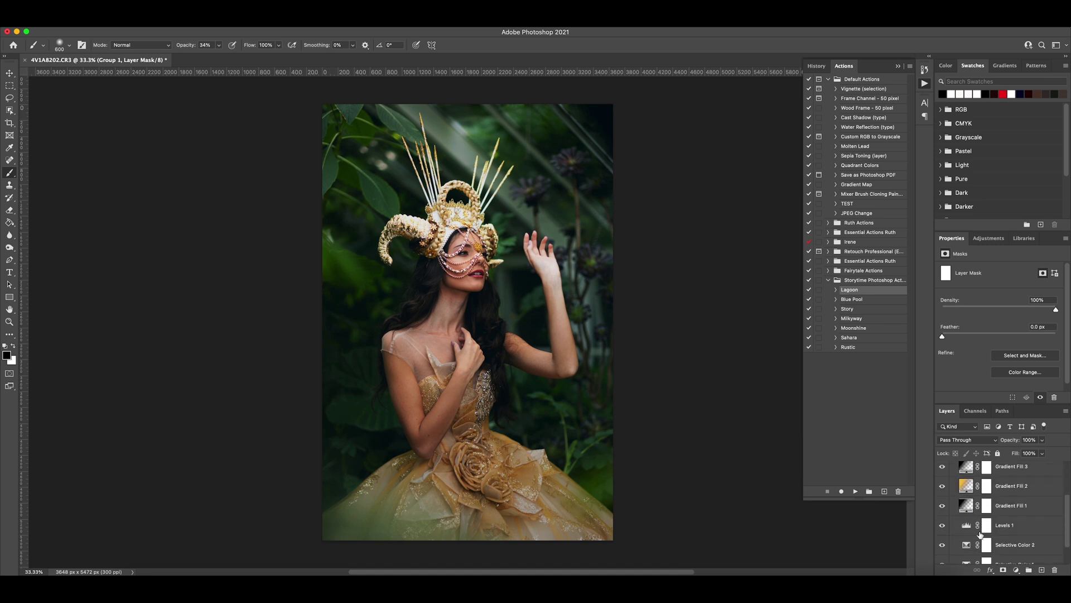
scroll(980, 533, down, 1)
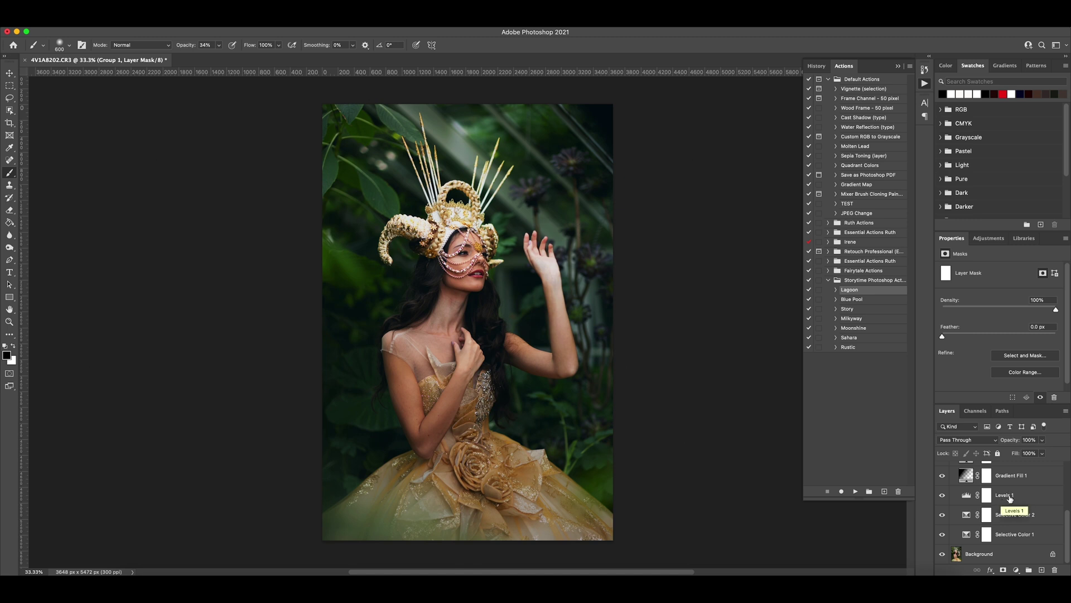
scroll(1007, 499, up, 4)
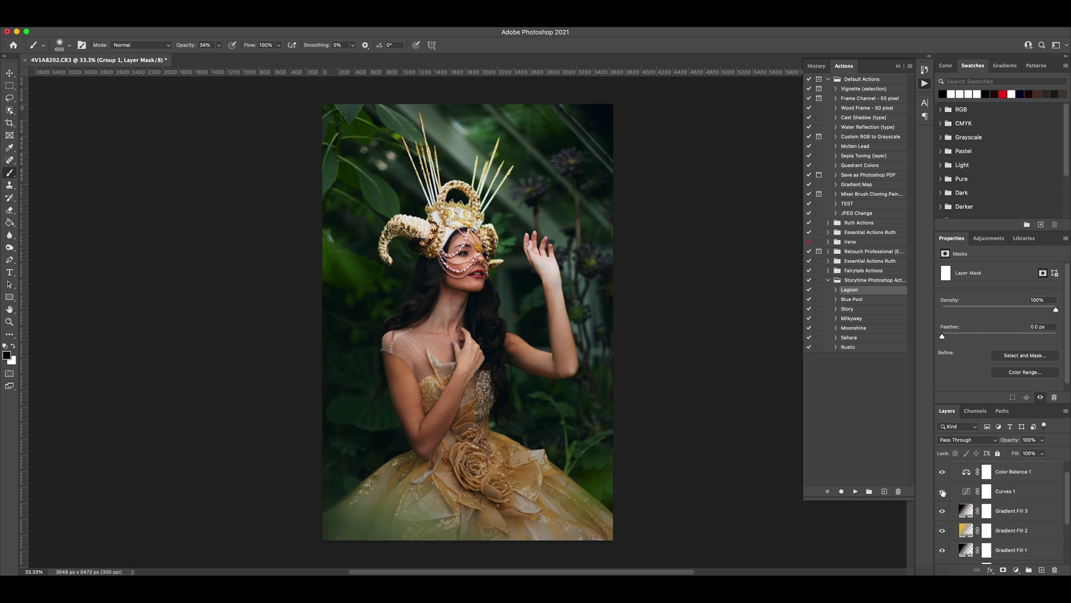
click(943, 491)
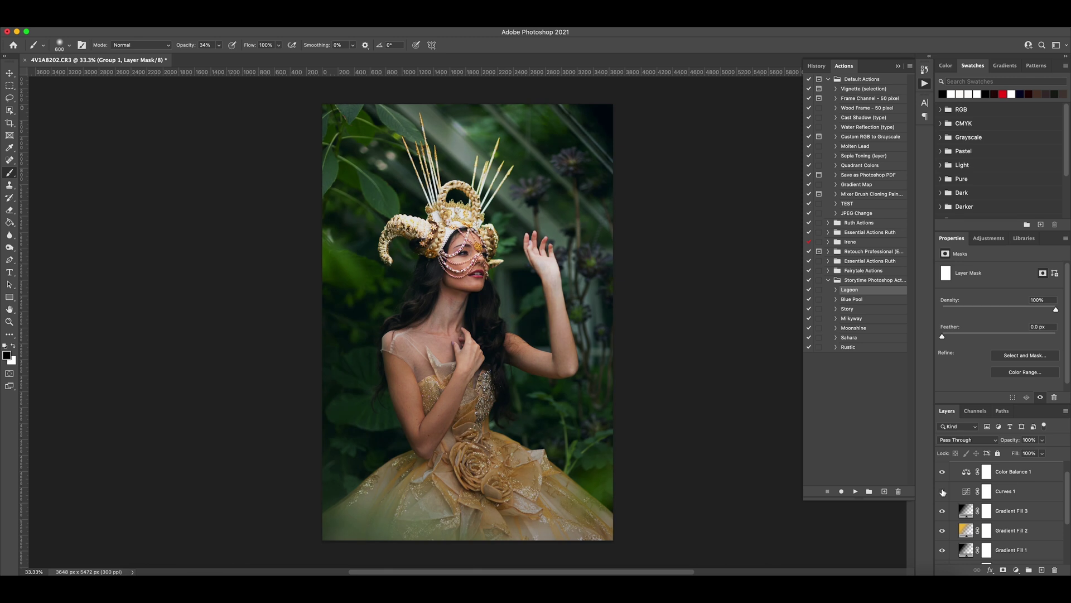
click(943, 491)
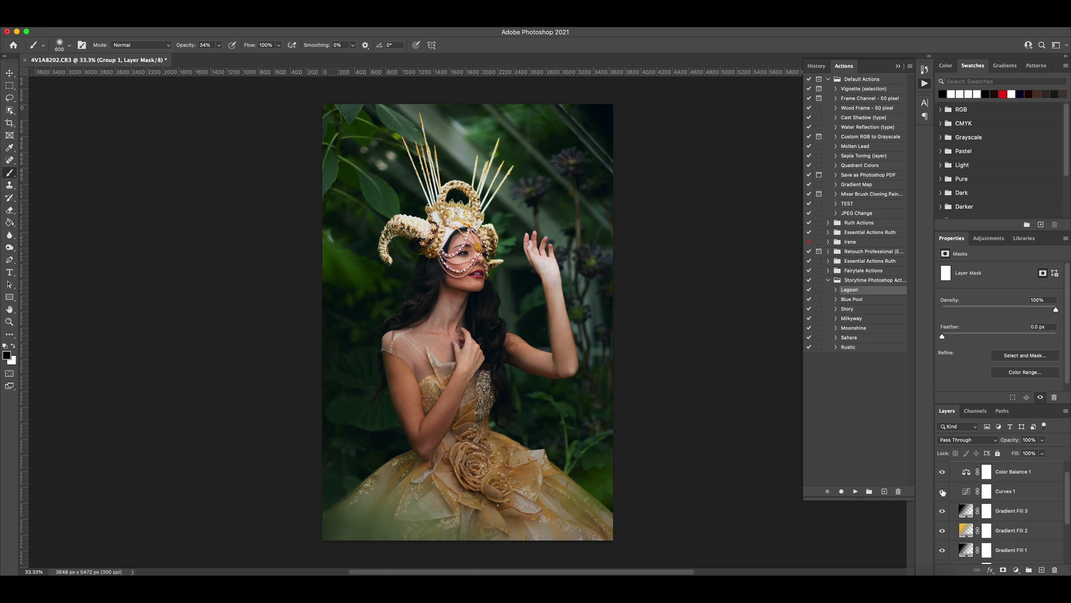
click(987, 492)
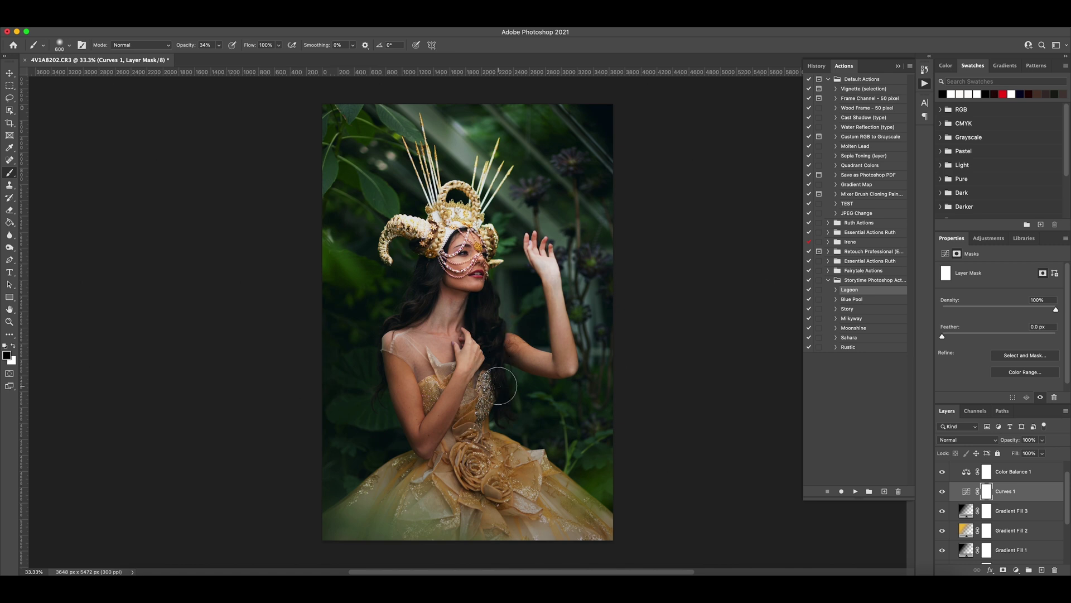
mouse_move(489, 320)
mouse_down()
mouse_move(415, 281)
mouse_move(385, 322)
mouse_up()
Alt-drag the Curves 1 mask onto Levels 1 and confirm replacing its mask
scroll(1014, 562, down, 2)
scroll(1015, 562, up, 1)
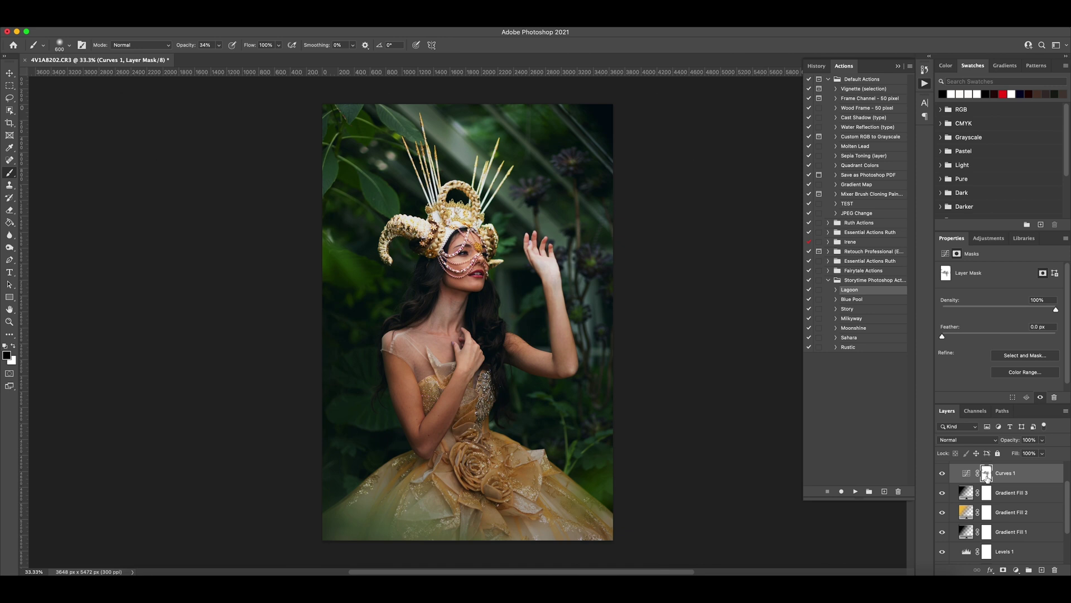
drag(987, 478, 989, 552)
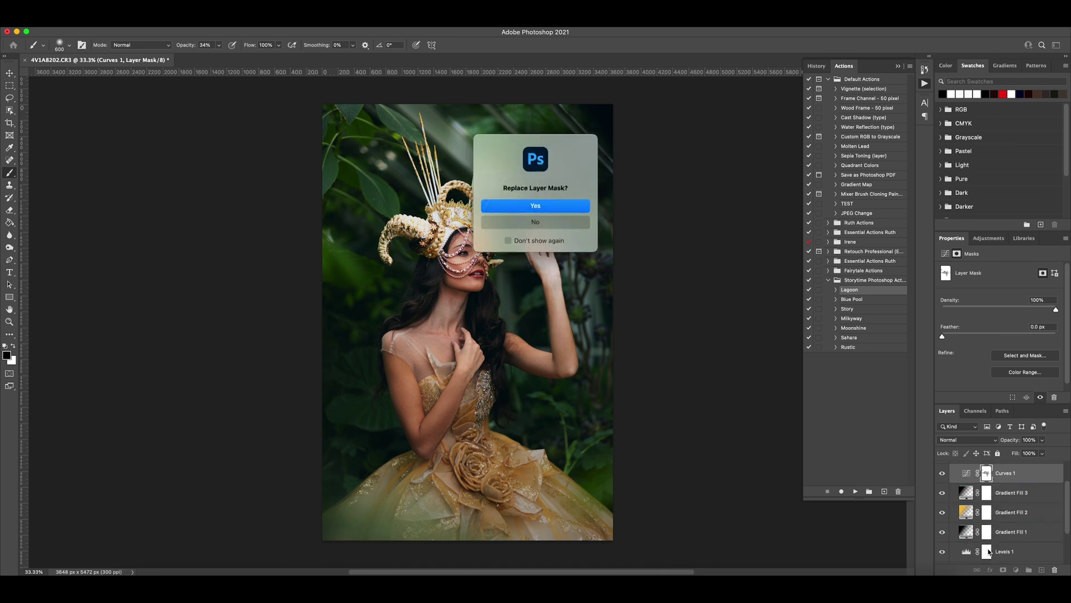
click(555, 207)
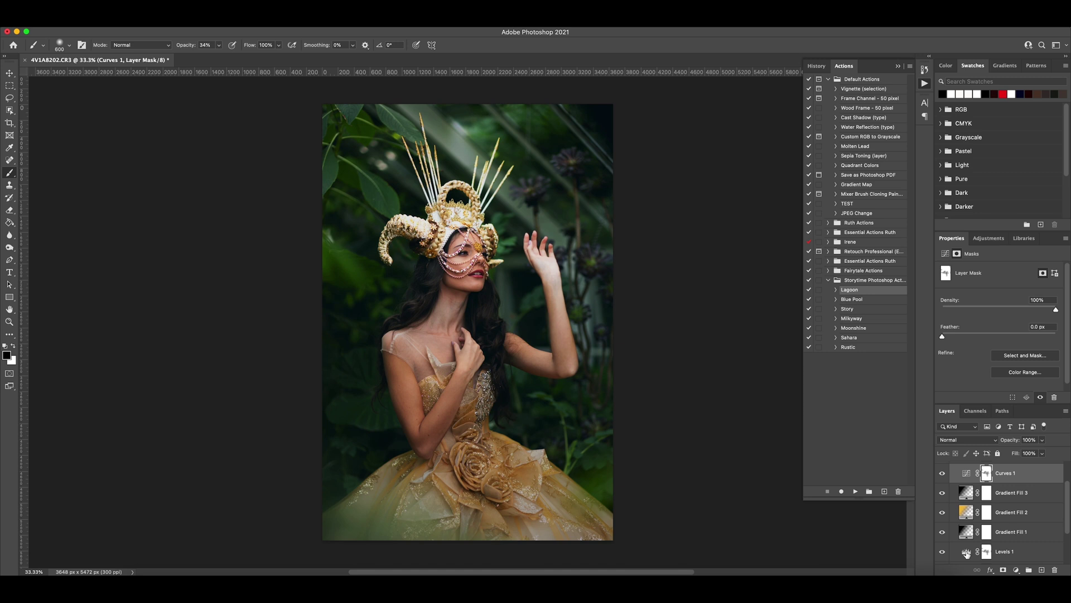
Compare the portrait with Group 1's grade off and on, then select and collapse Group 1
scroll(980, 502, up, 2)
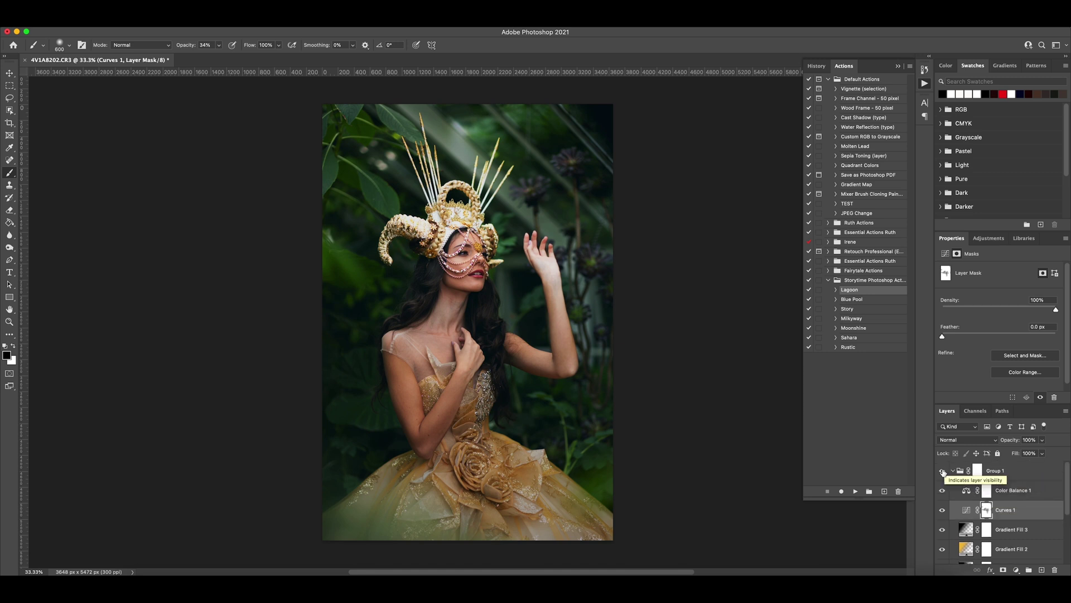
click(943, 472)
click(943, 472)
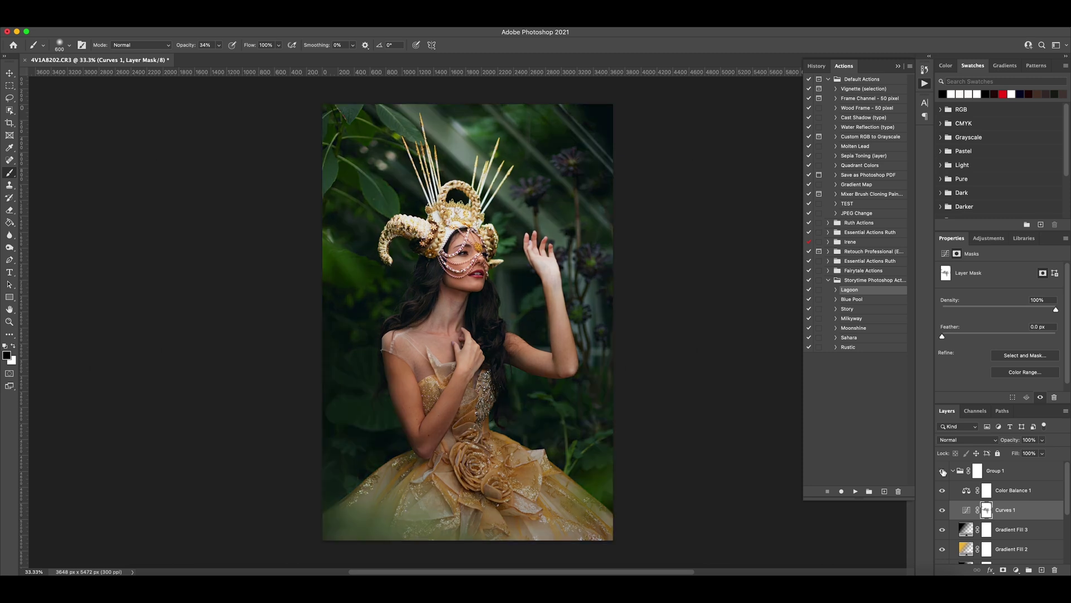
click(1011, 474)
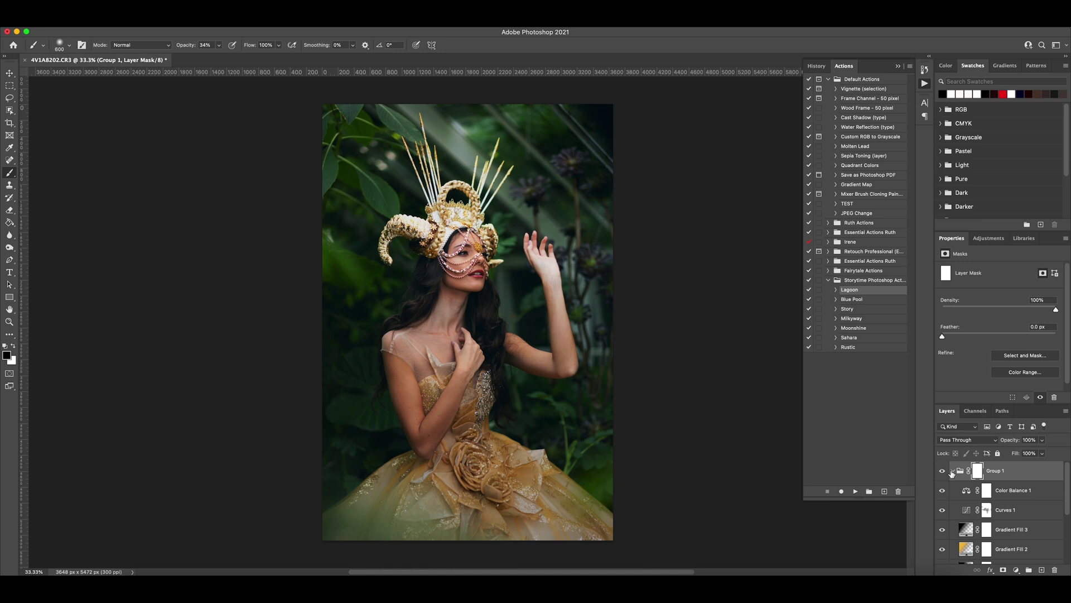
click(993, 478)
click(954, 472)
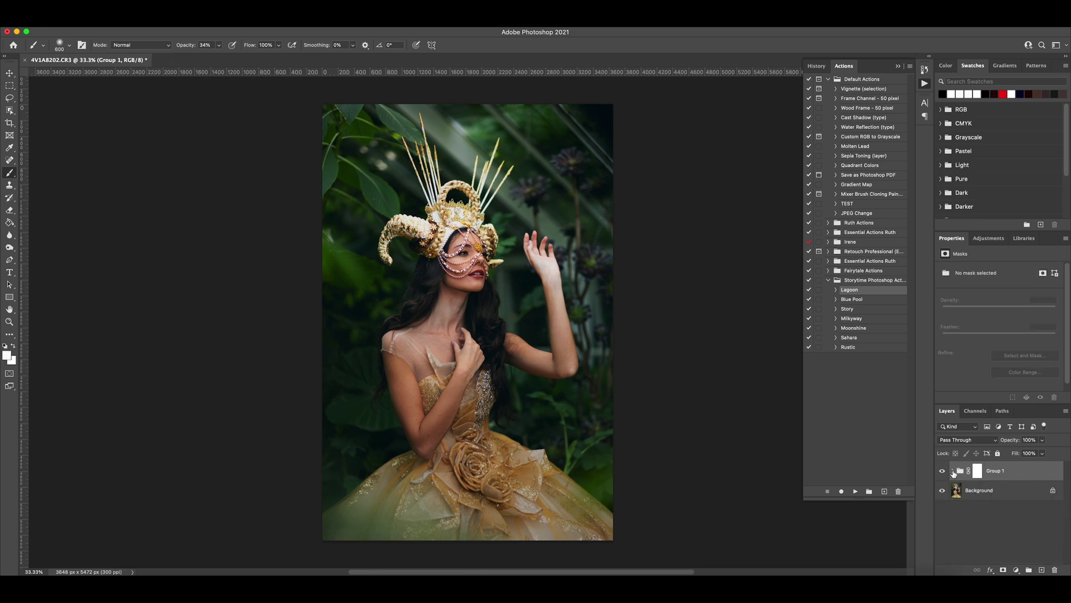
Test Group 1 at 70% opacity, then restore it to 100%
click(1041, 441)
drag(1032, 453, 1030, 453)
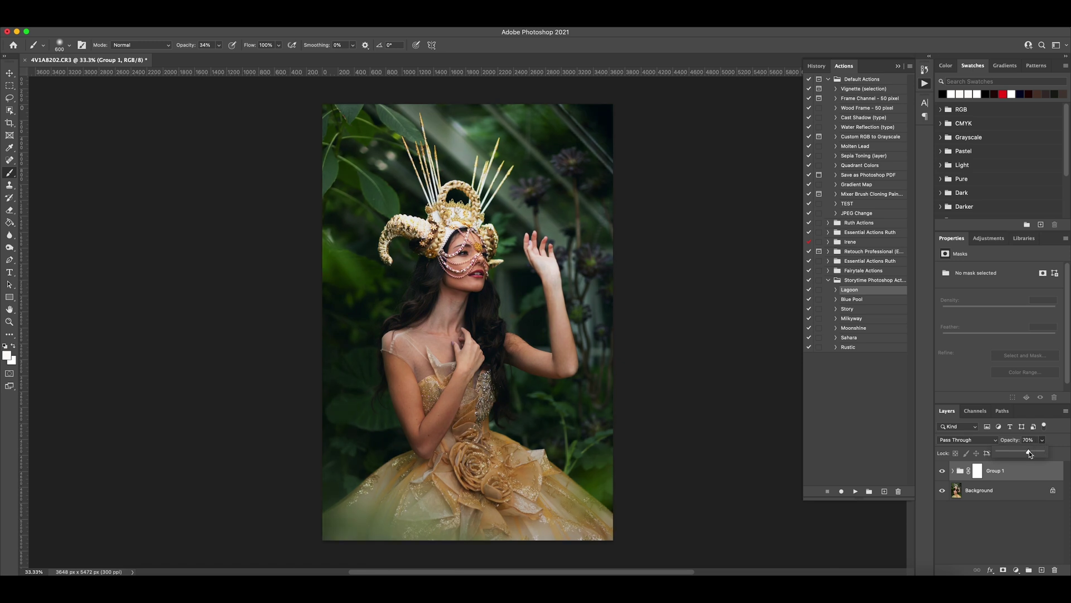
drag(1030, 454, 1058, 453)
Expand Group 1 and compare the effect of Gradient Fill 3 and Gradient Fill 1
click(953, 471)
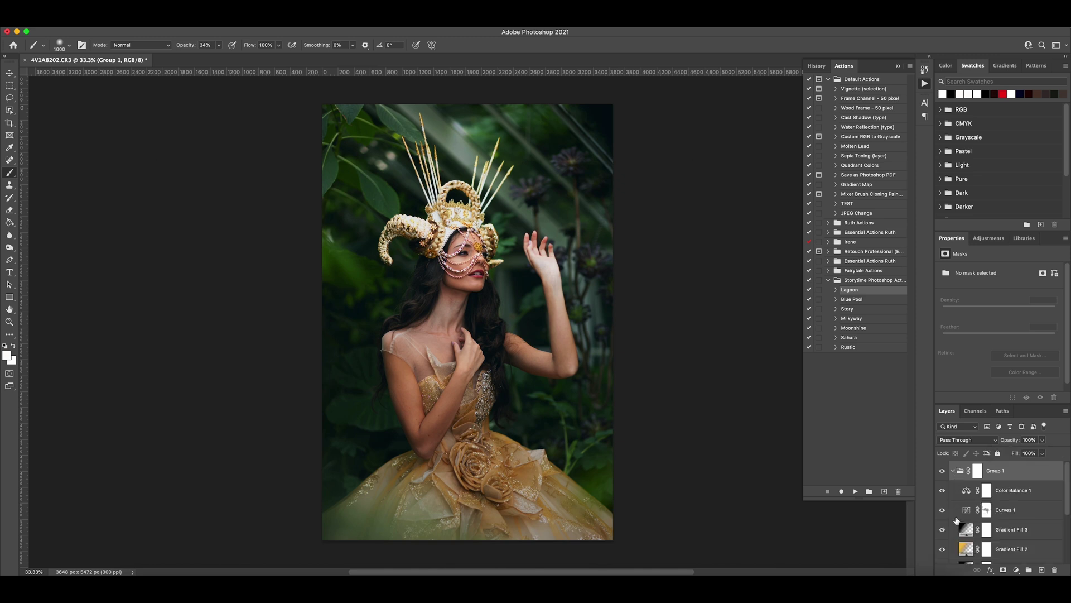
scroll(956, 520, down, 1)
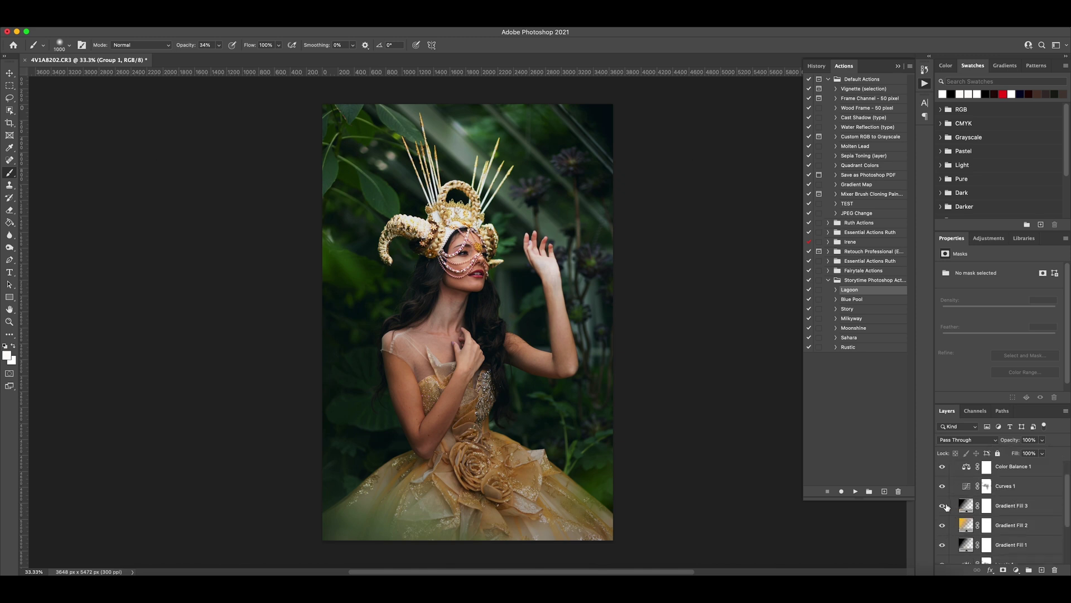
click(943, 507)
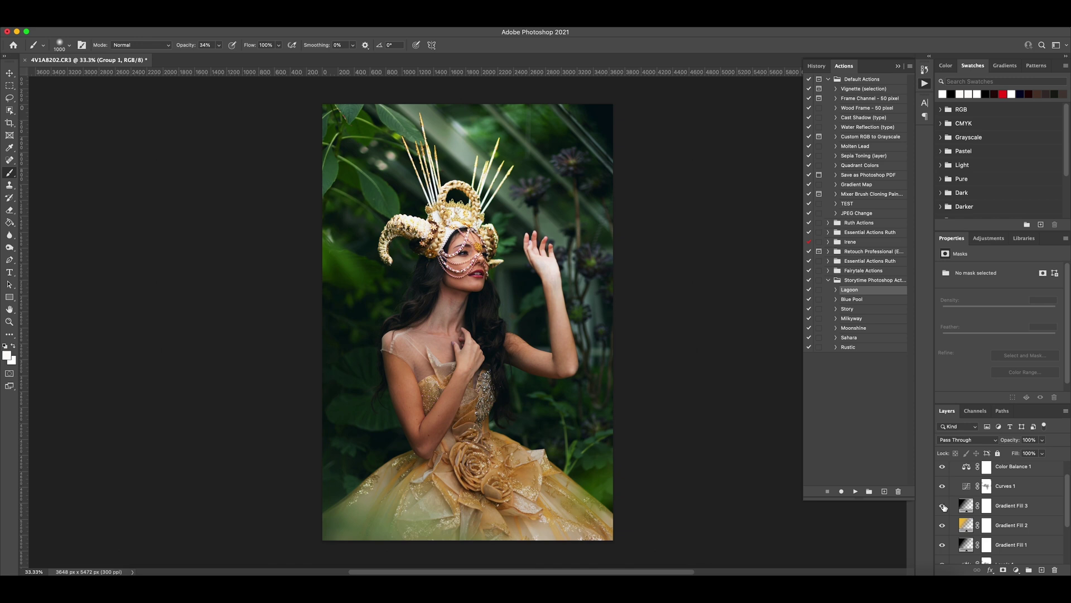
click(943, 506)
click(943, 545)
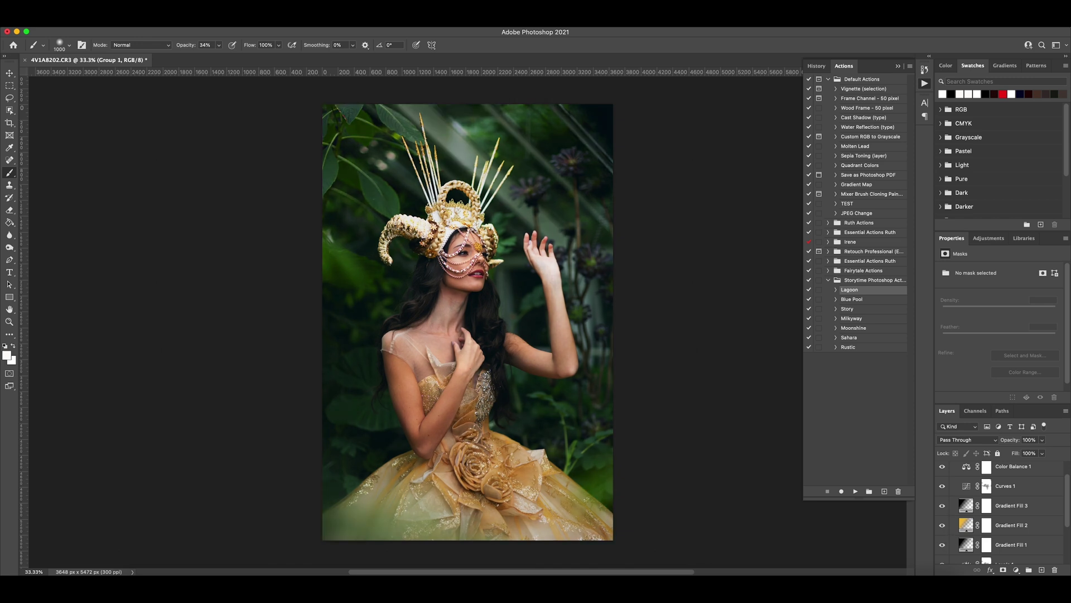
click(943, 547)
click(943, 507)
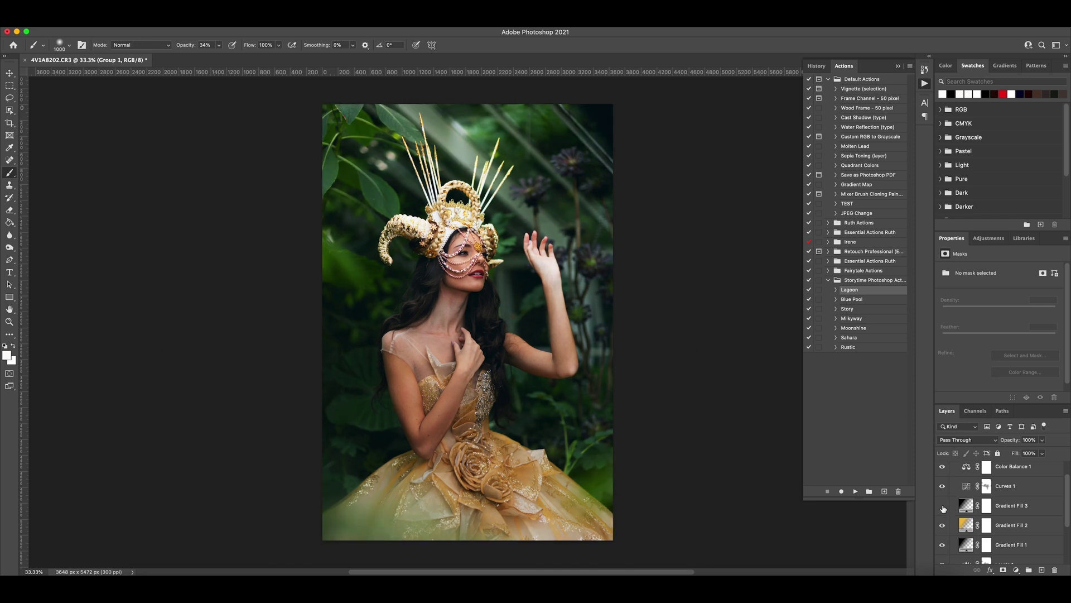
click(943, 506)
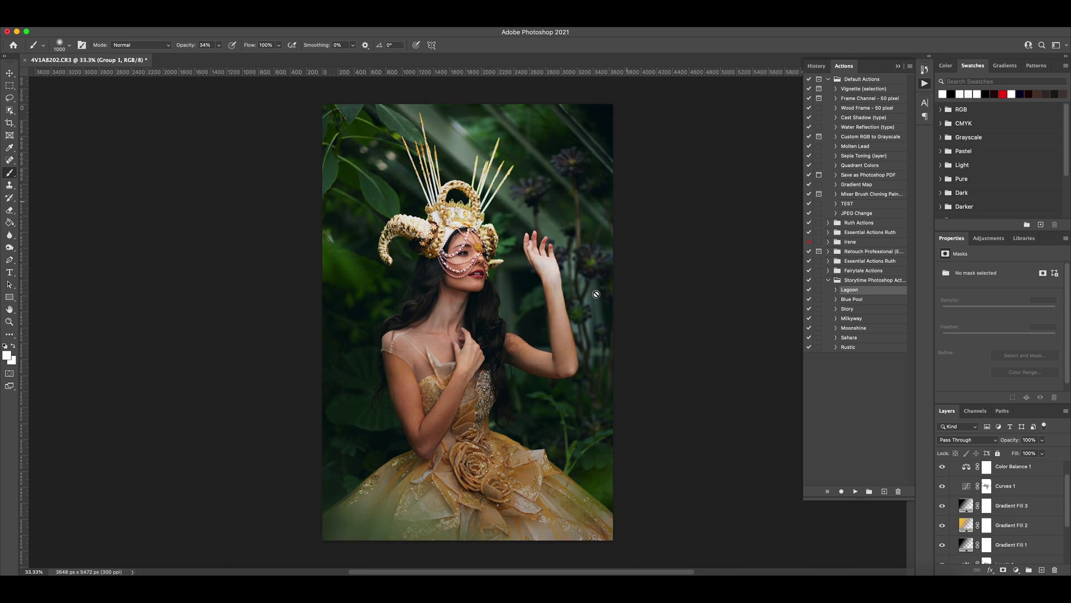
Recheck the edge darkening from Gradient Fill 3 and the lower-area effect of Gradient Fill 1
click(943, 506)
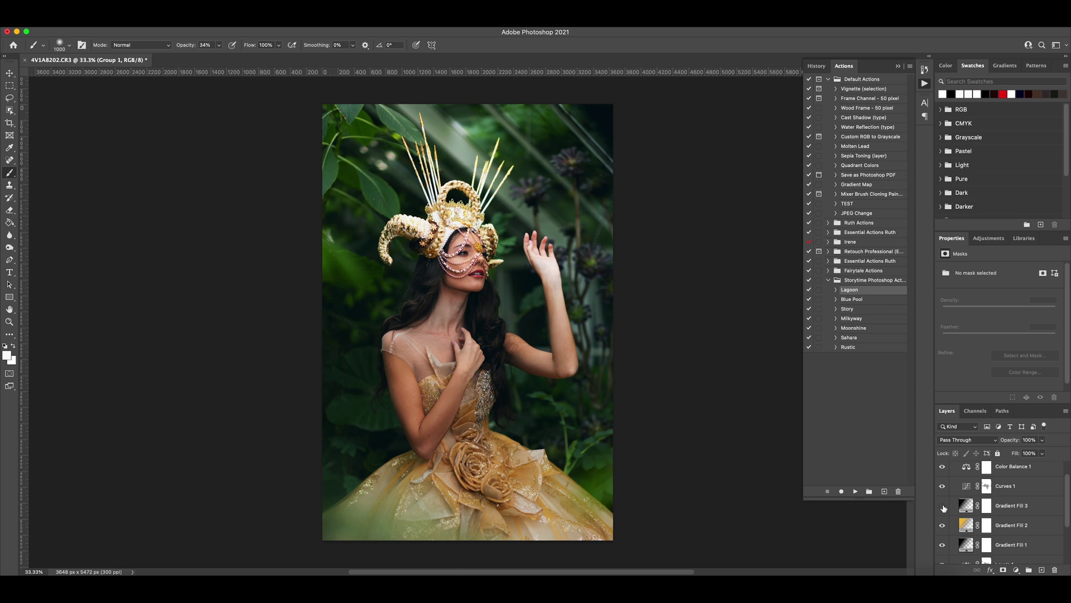
click(943, 506)
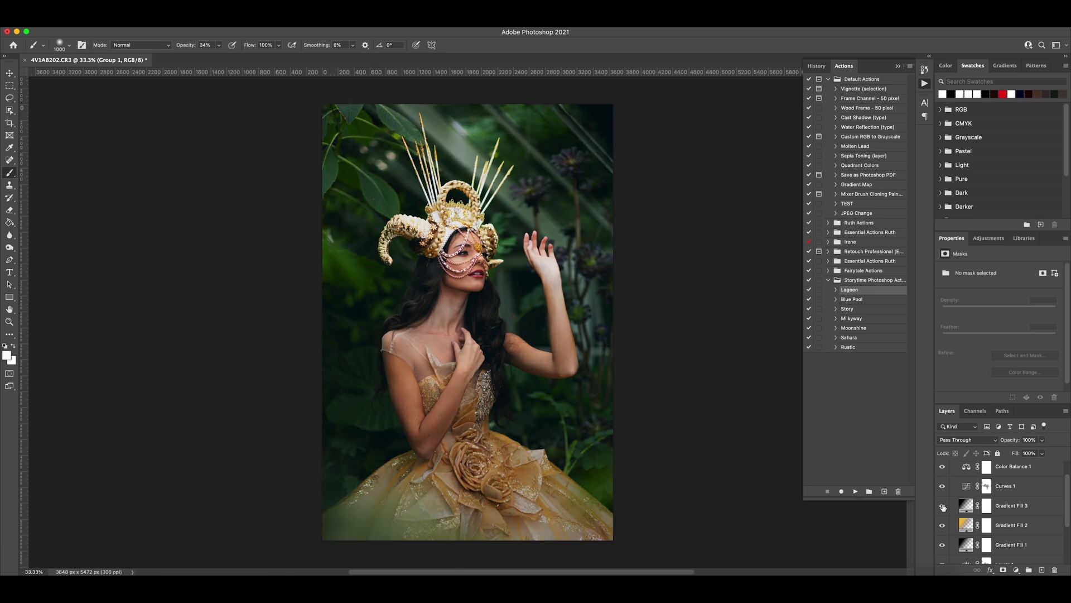
click(944, 547)
click(944, 549)
click(944, 507)
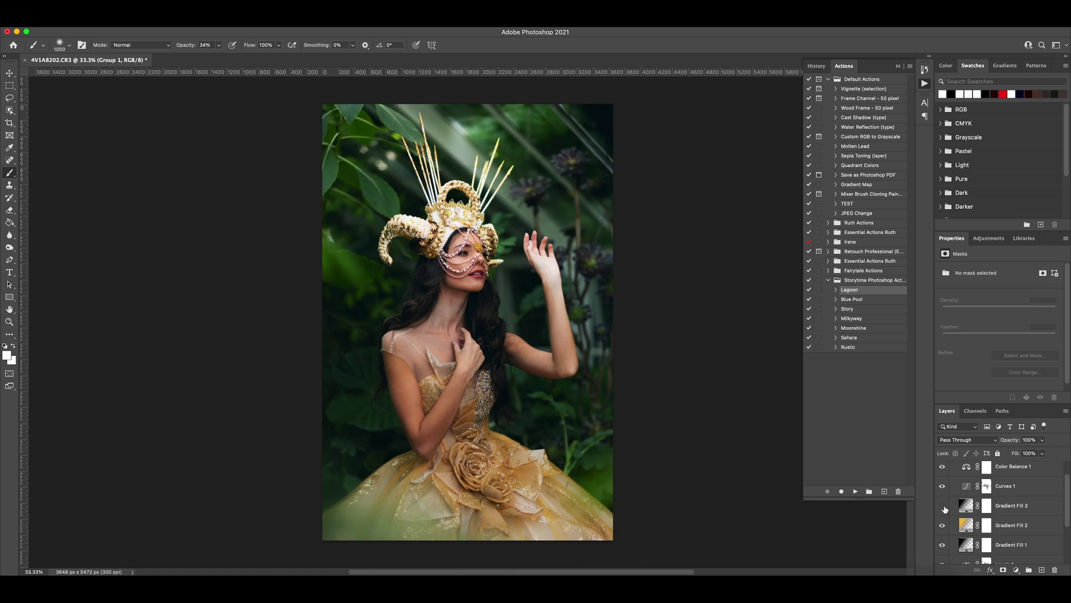
click(943, 506)
Turn off Gradient Fill 3, then compare the grade against the ungraded photo
scroll(1010, 531, up, 1)
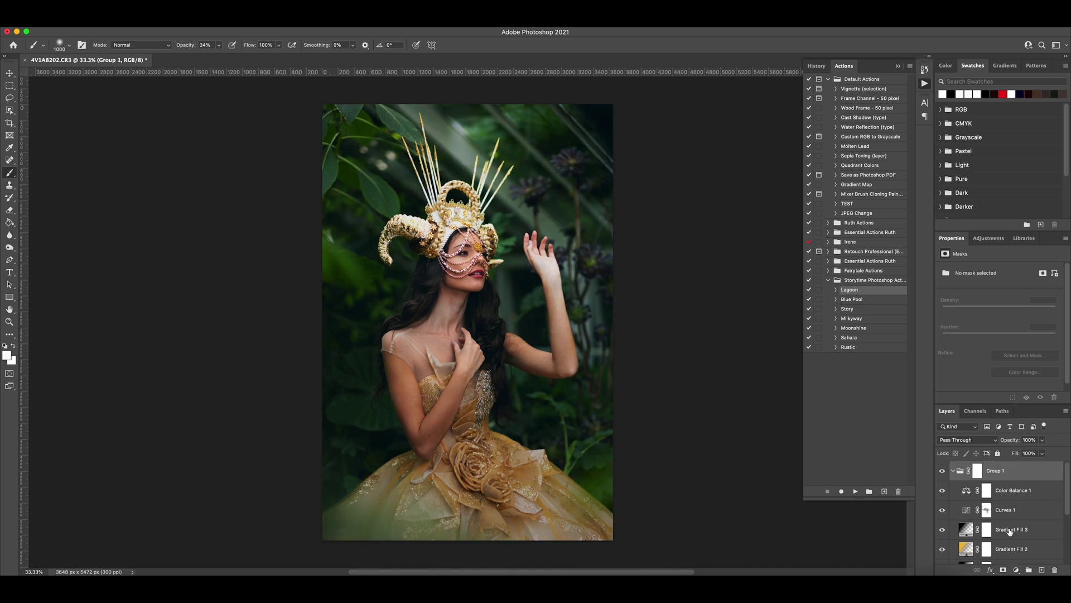
click(942, 472)
click(943, 472)
click(943, 530)
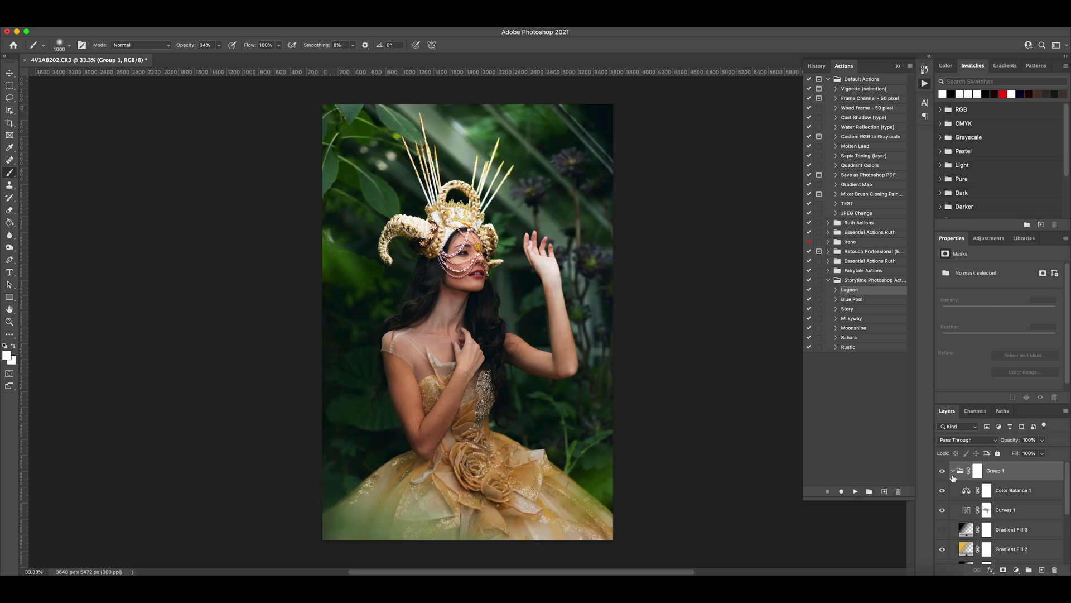
click(943, 473)
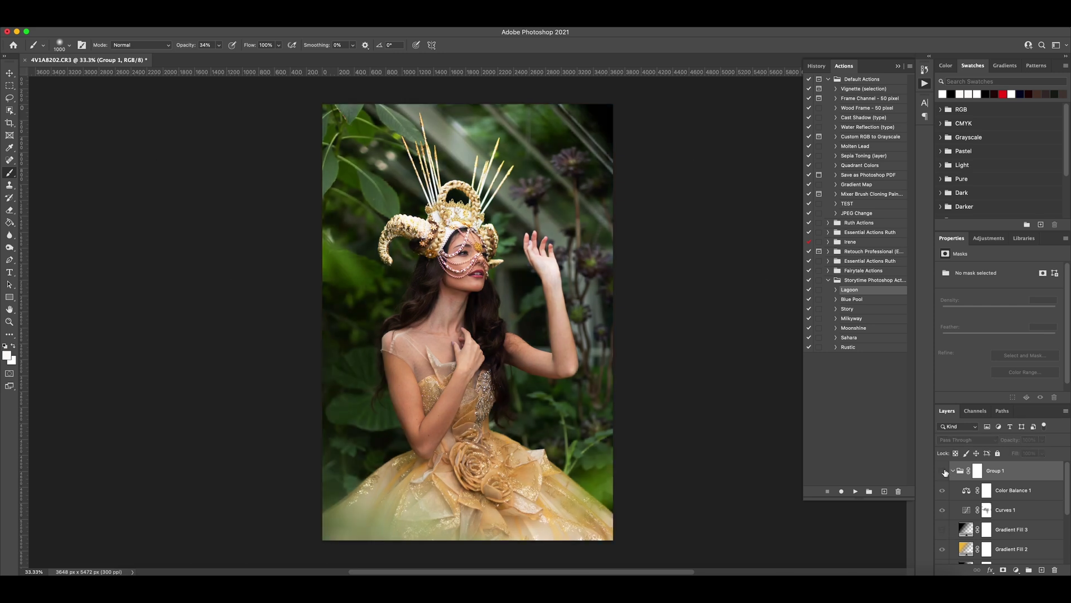
click(943, 472)
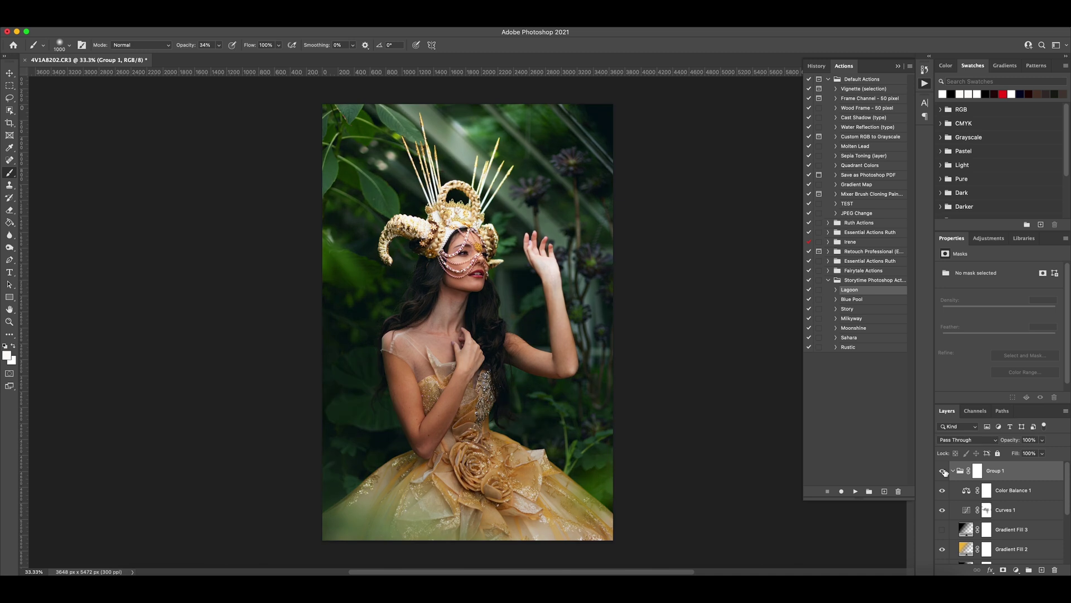
Collapse Group 1 and add a Hue/Saturation layer with Greens saturation at -38
click(954, 471)
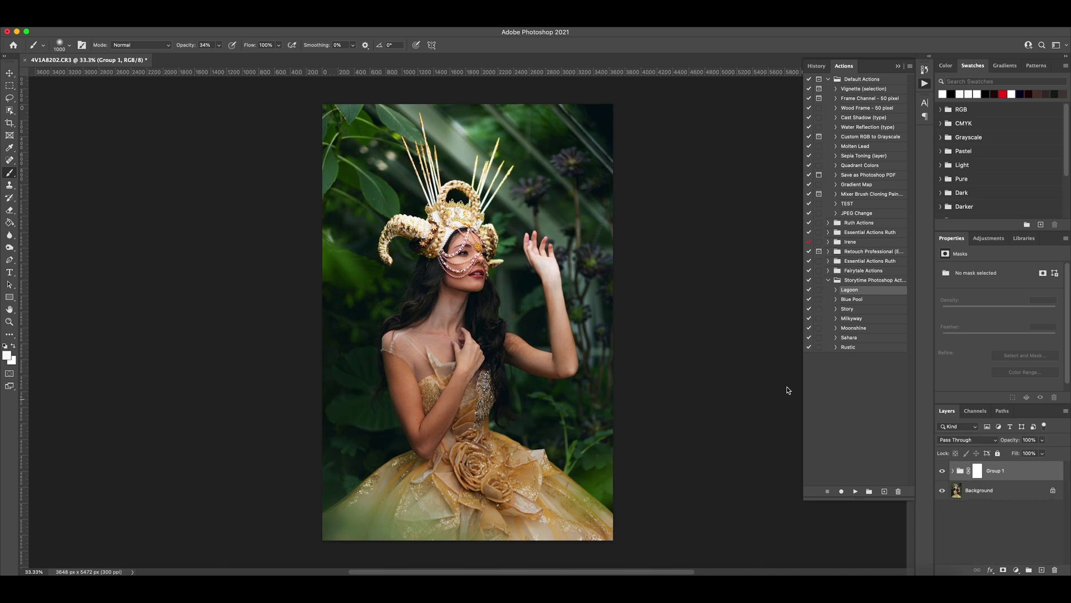
click(998, 241)
click(956, 274)
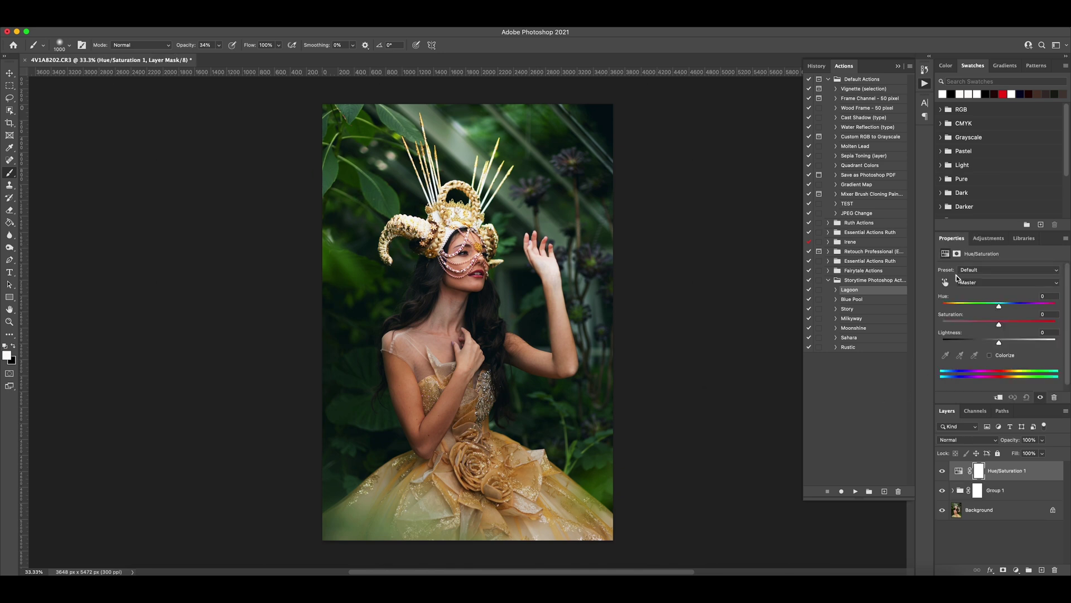
click(984, 283)
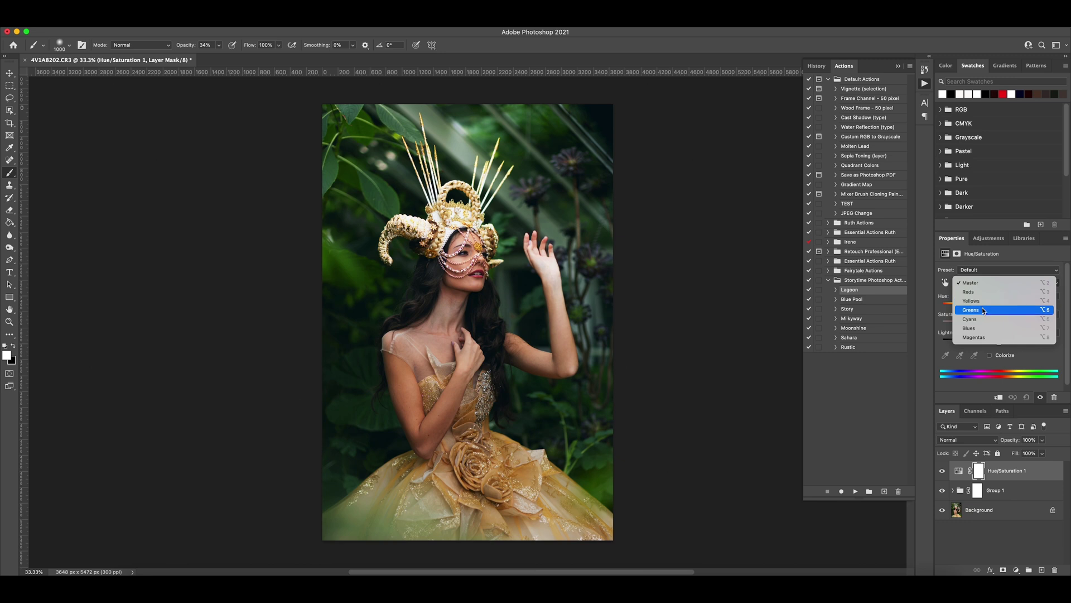
click(983, 310)
drag(998, 322, 978, 325)
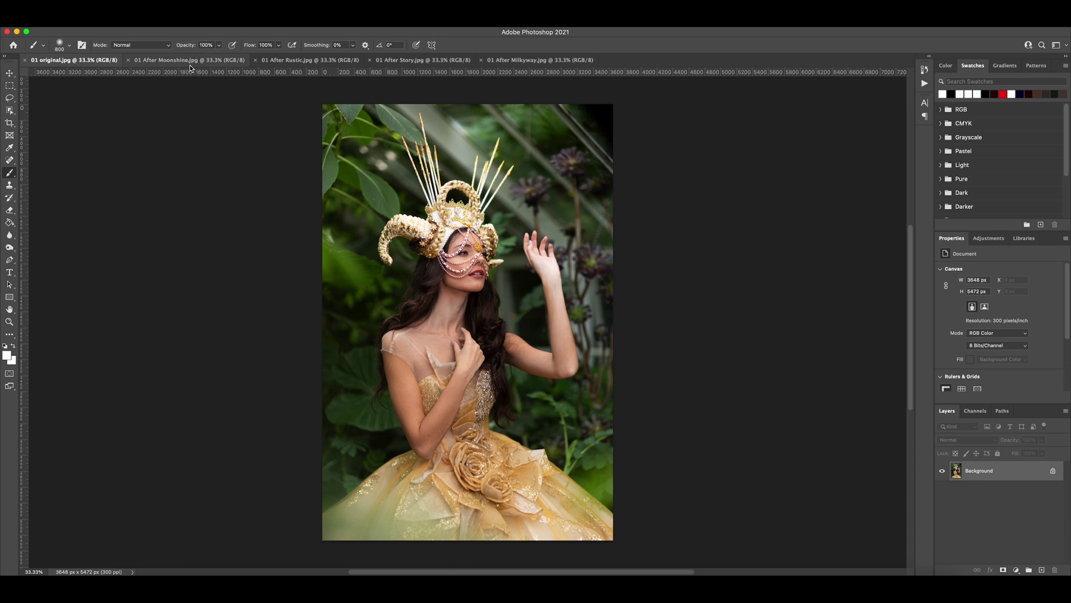
Cycle through the Moonshine, Rustic, Story and Milkyway tabs, ending on 01 After Milkyway.jpg
click(189, 62)
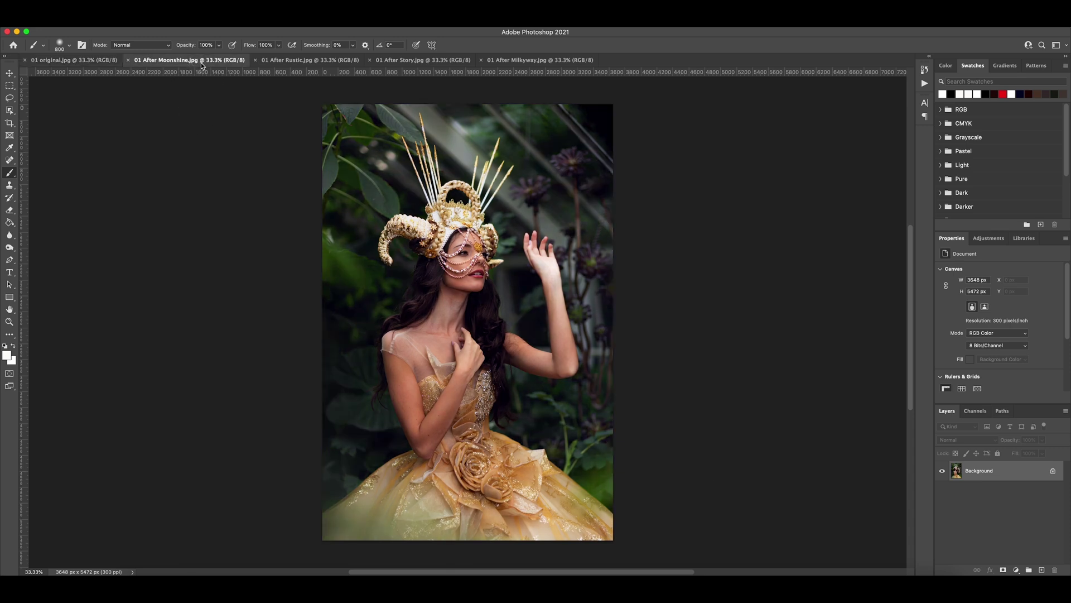
click(294, 65)
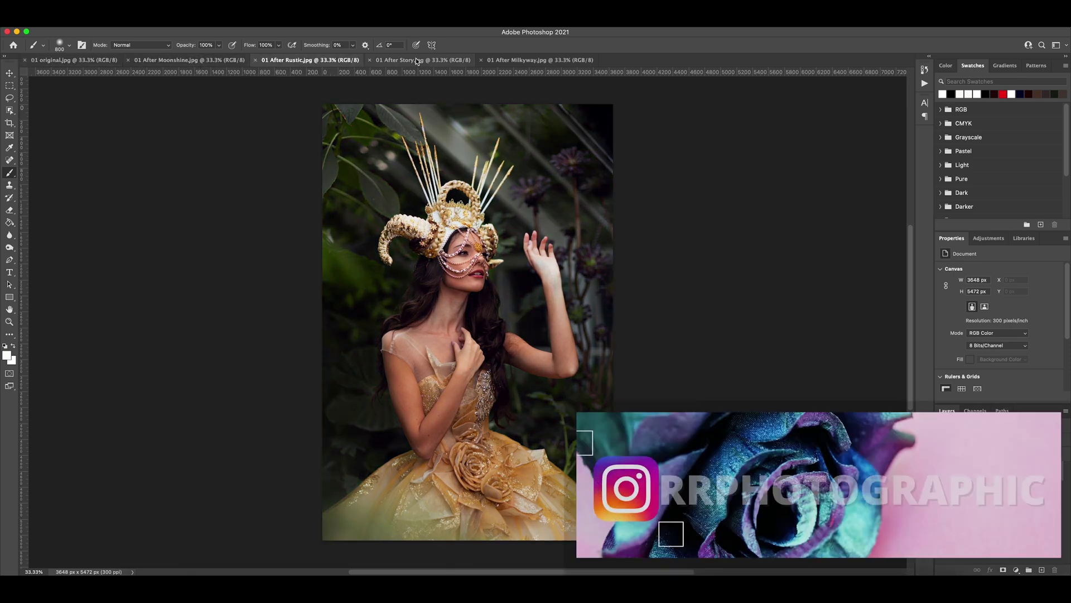
click(413, 62)
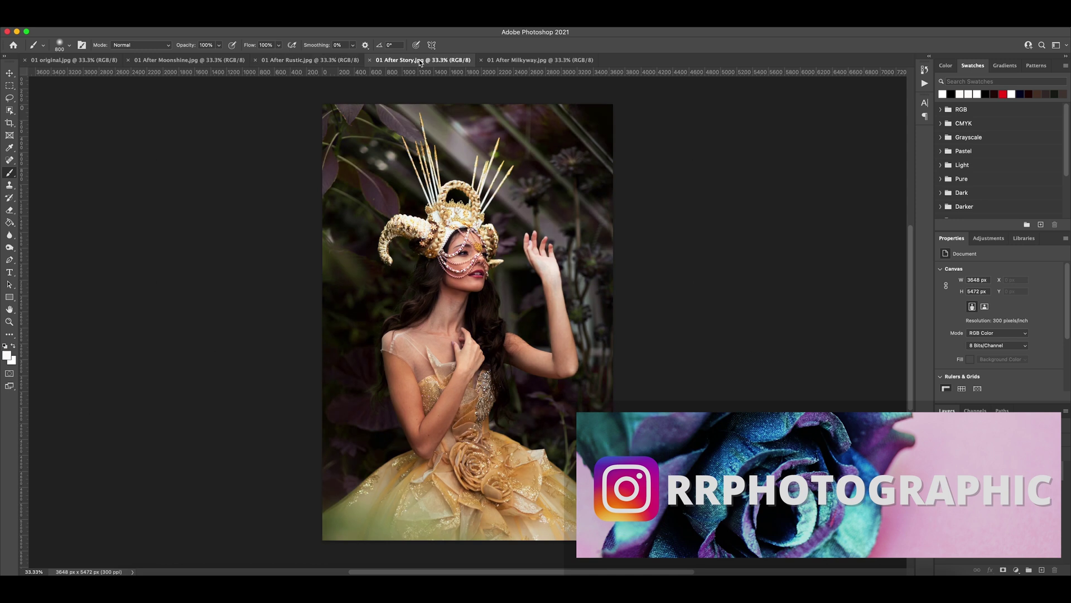
click(531, 60)
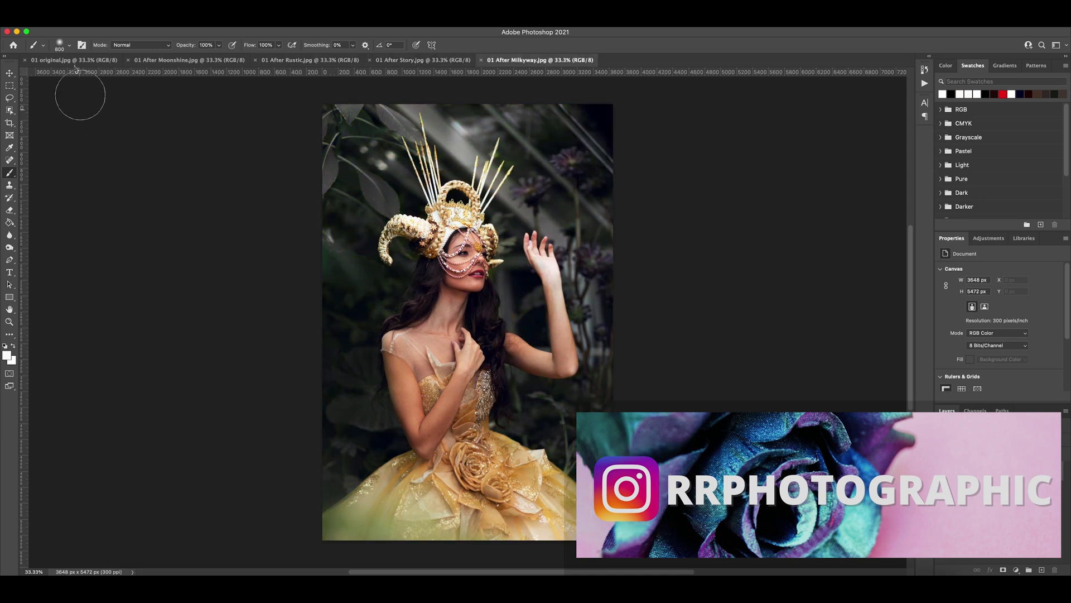